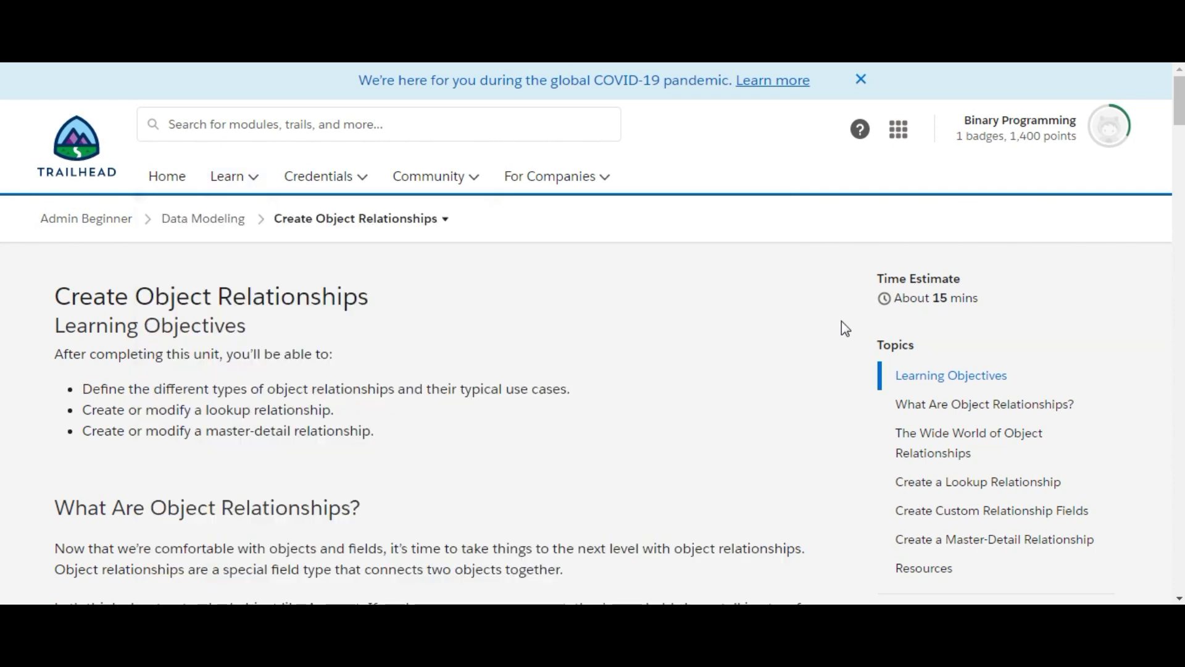
# Review the challenge requiring Offer's Property Master-Detail and Contact Lookup, then return to Object Manager
pyautogui.click(842, 321)
pyautogui.moveTo(1180, 114); pyautogui.dragTo(1180, 516)
pyautogui.moveTo(1, 515); pyautogui.dragTo(2, 535)
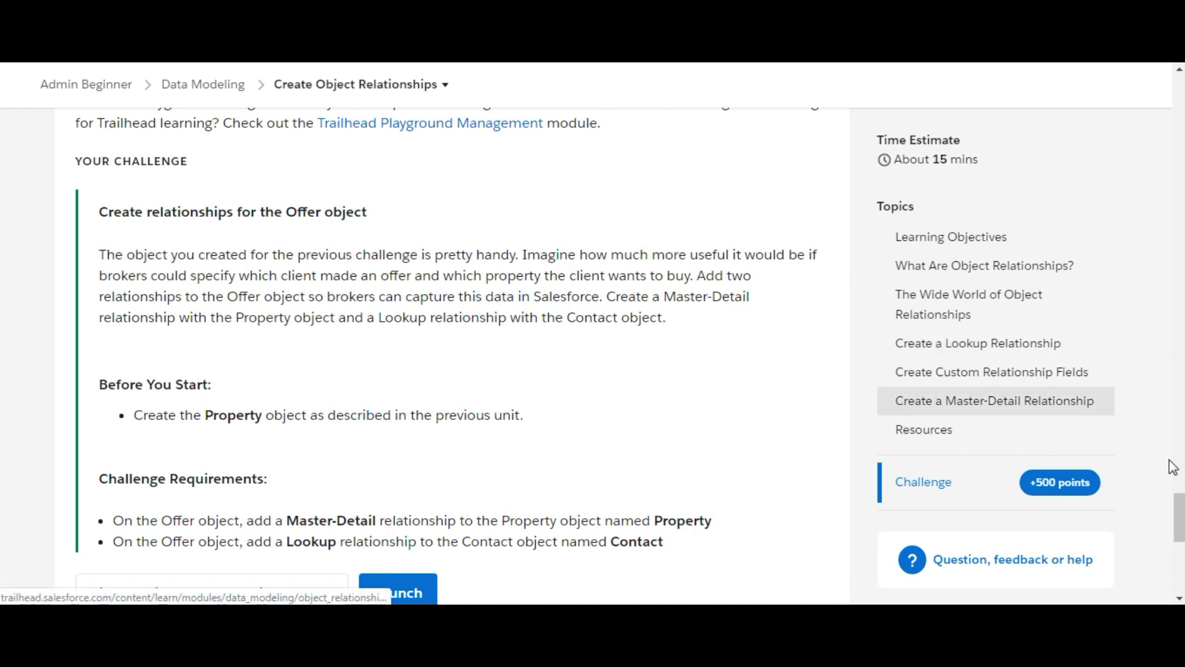
pyautogui.moveTo(1177, 512); pyautogui.dragTo(1179, 530)
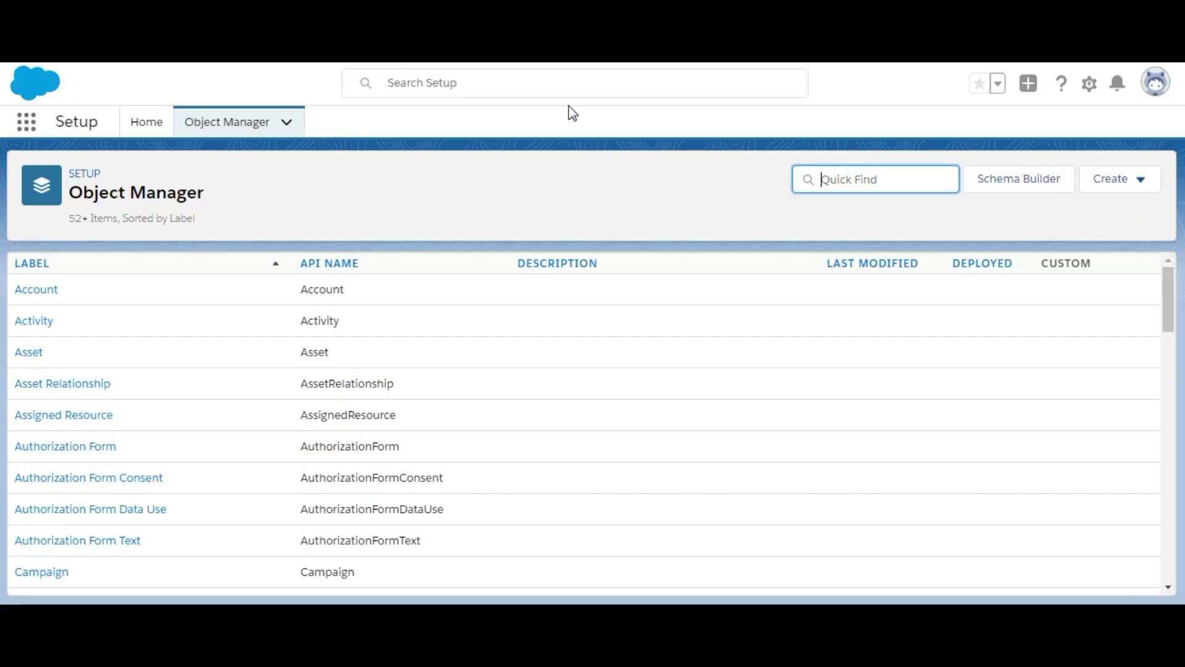
# Create a custom object labelled Property, plural Properties, using the name copied from Trailhead
pyautogui.click(597, 176)
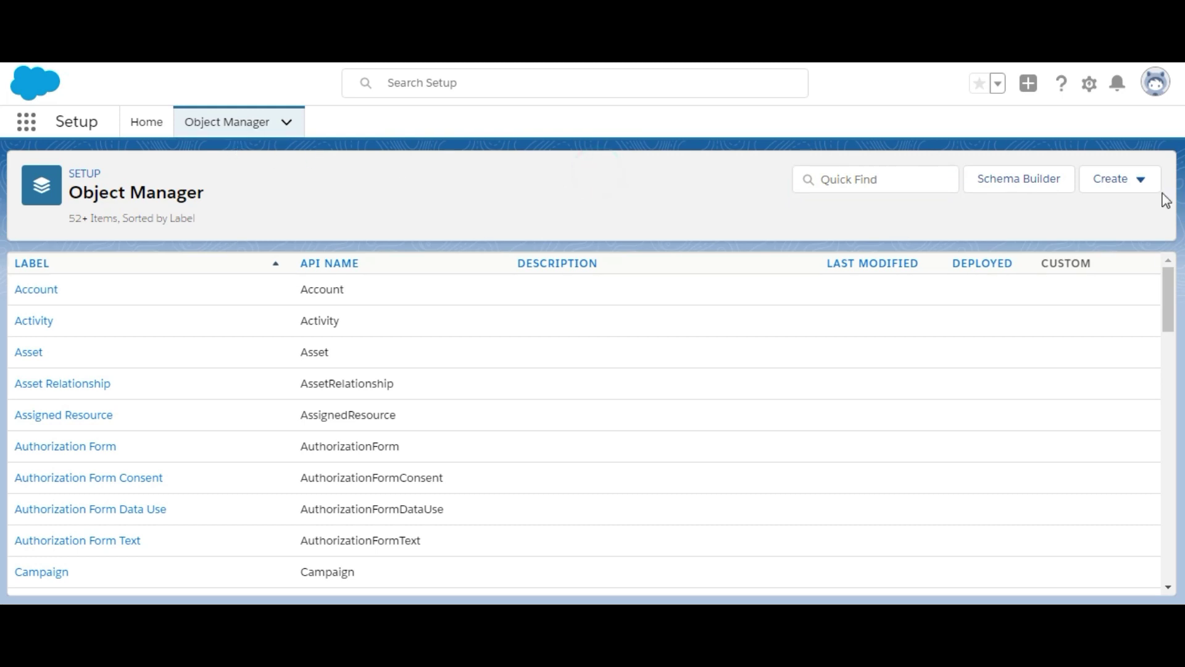
pyautogui.click(1136, 179)
pyautogui.click(1051, 231)
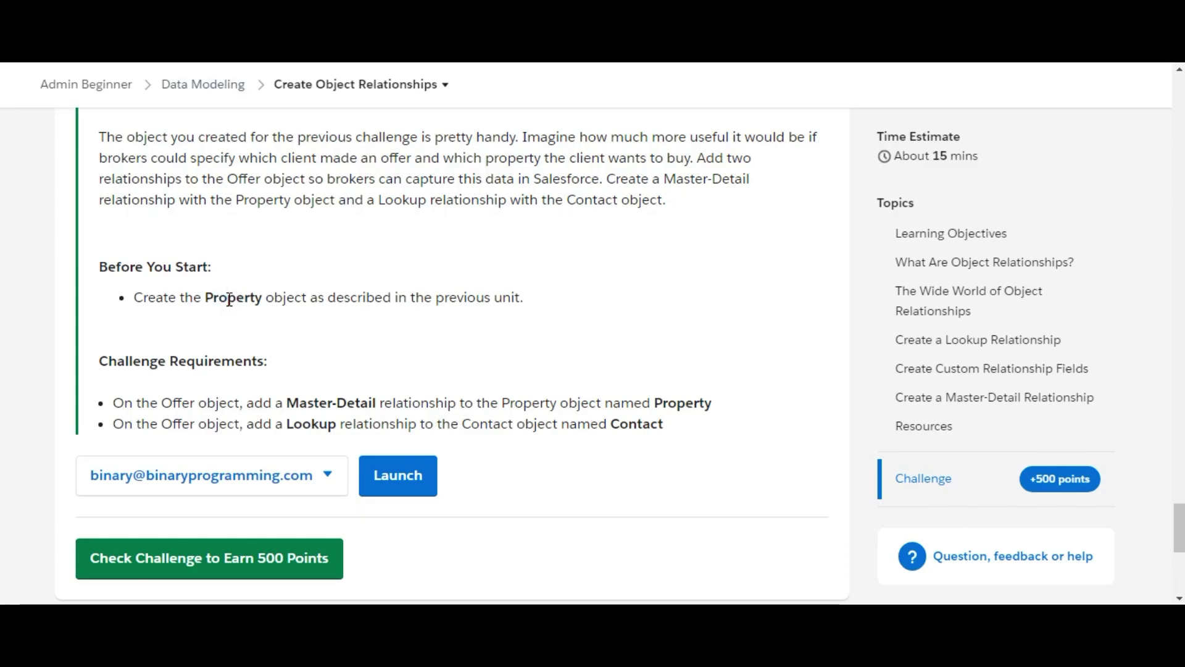
pyautogui.doubleClick(229, 299)
pyautogui.hotkey('ctrl', 'c')
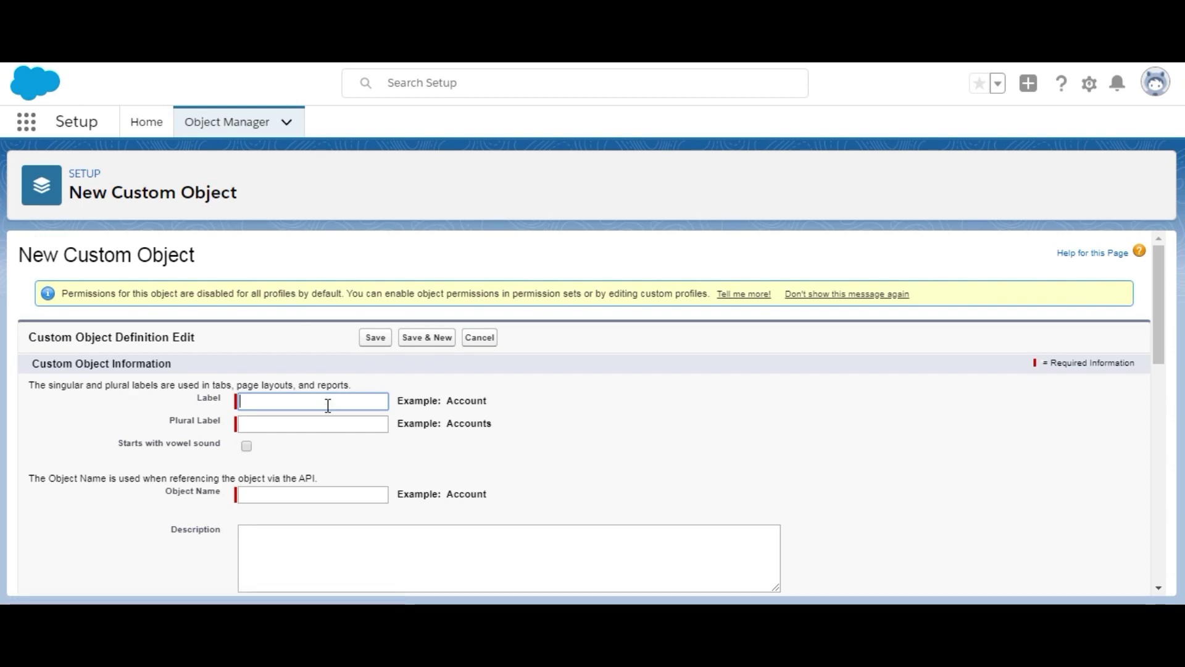
pyautogui.click(328, 405)
pyautogui.hotkey('ctrl', 'v')
pyautogui.click(327, 424)
pyautogui.hotkey('ctrl', 'v')
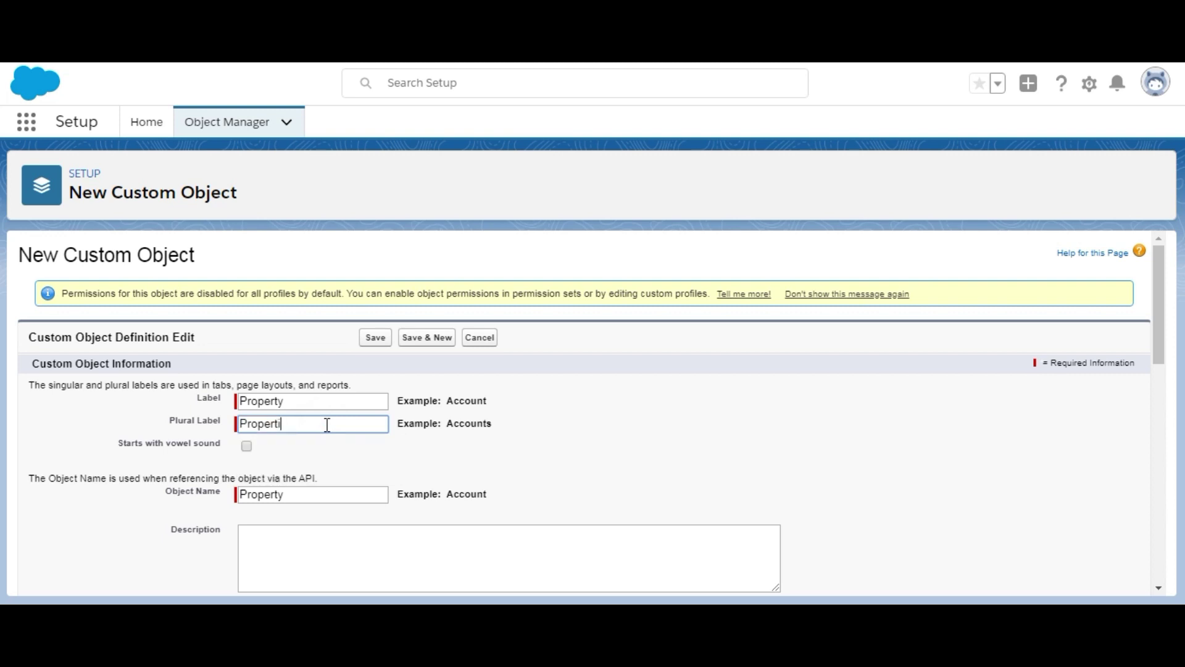
pyautogui.click(732, 423)
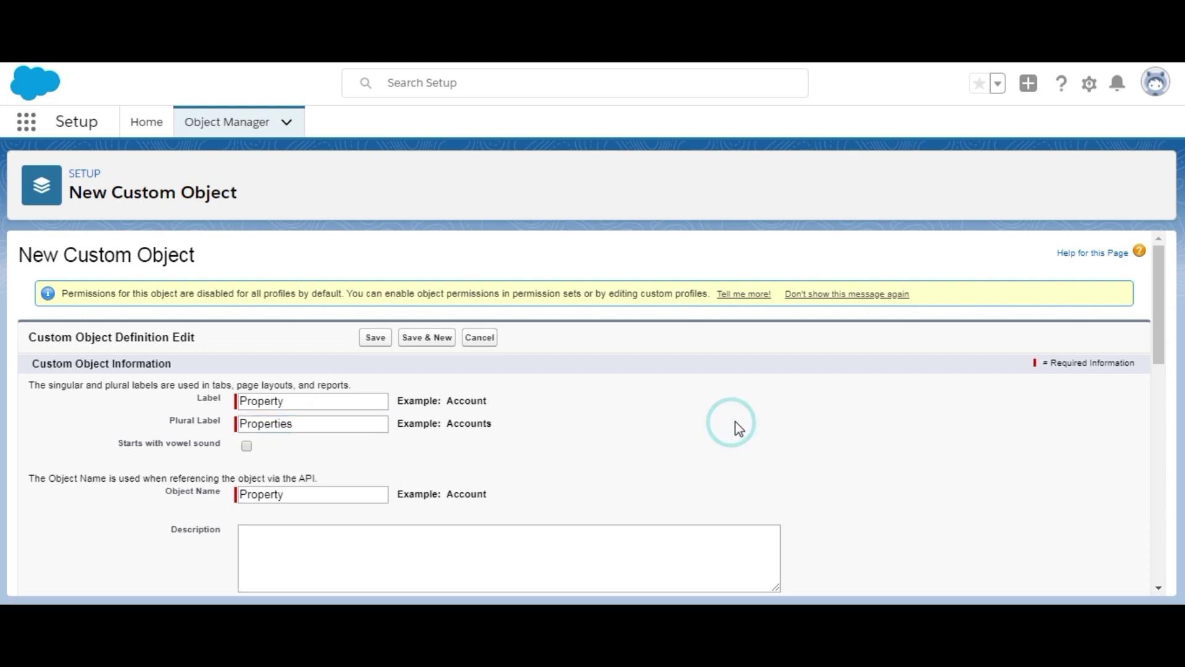
pyautogui.moveTo(1154, 335); pyautogui.dragTo(1182, 297)
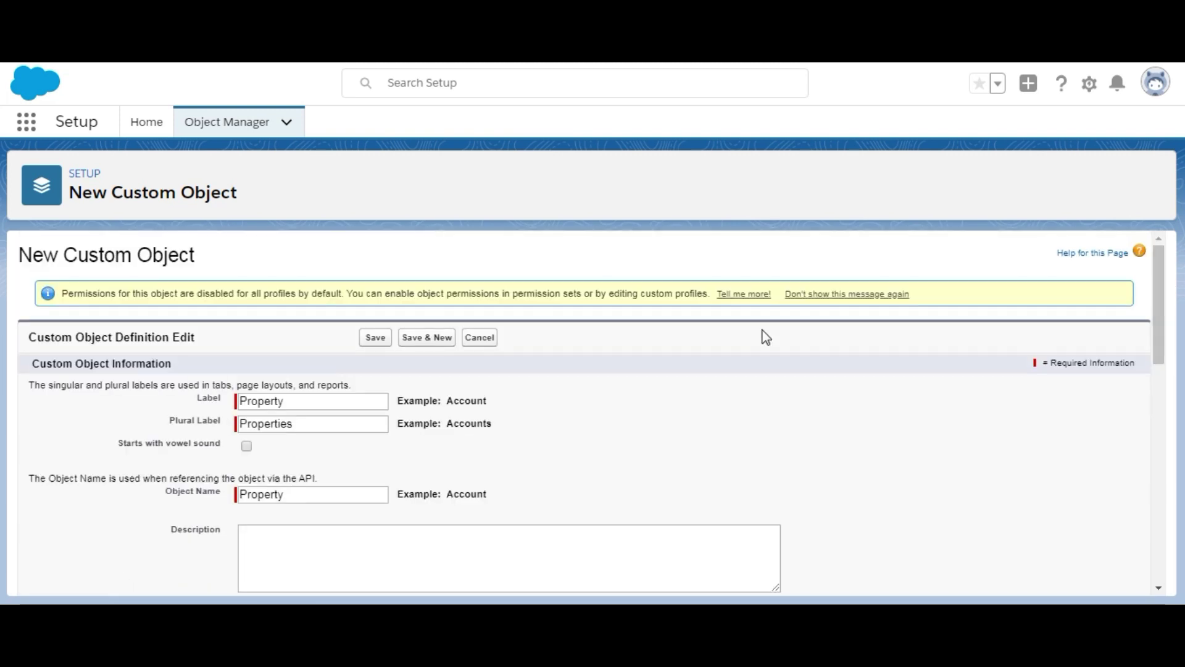
pyautogui.click(378, 337)
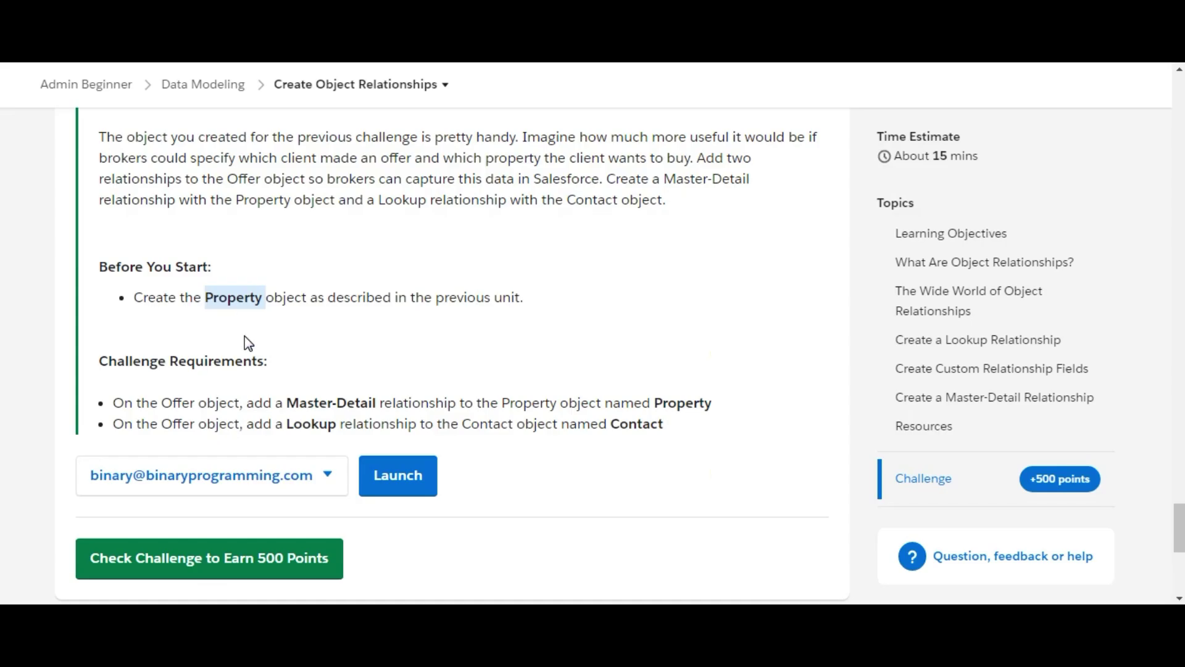
# Filter the Object Manager list by 'o' and open the Offer object
pyautogui.click(243, 337)
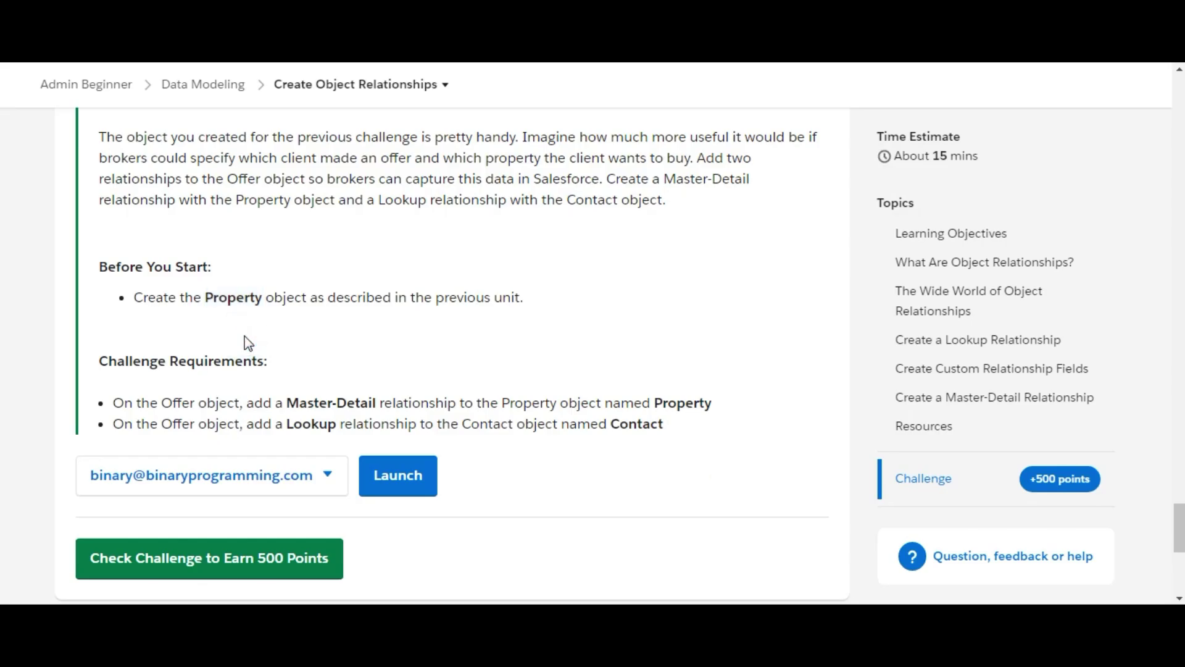
pyautogui.click(465, 366)
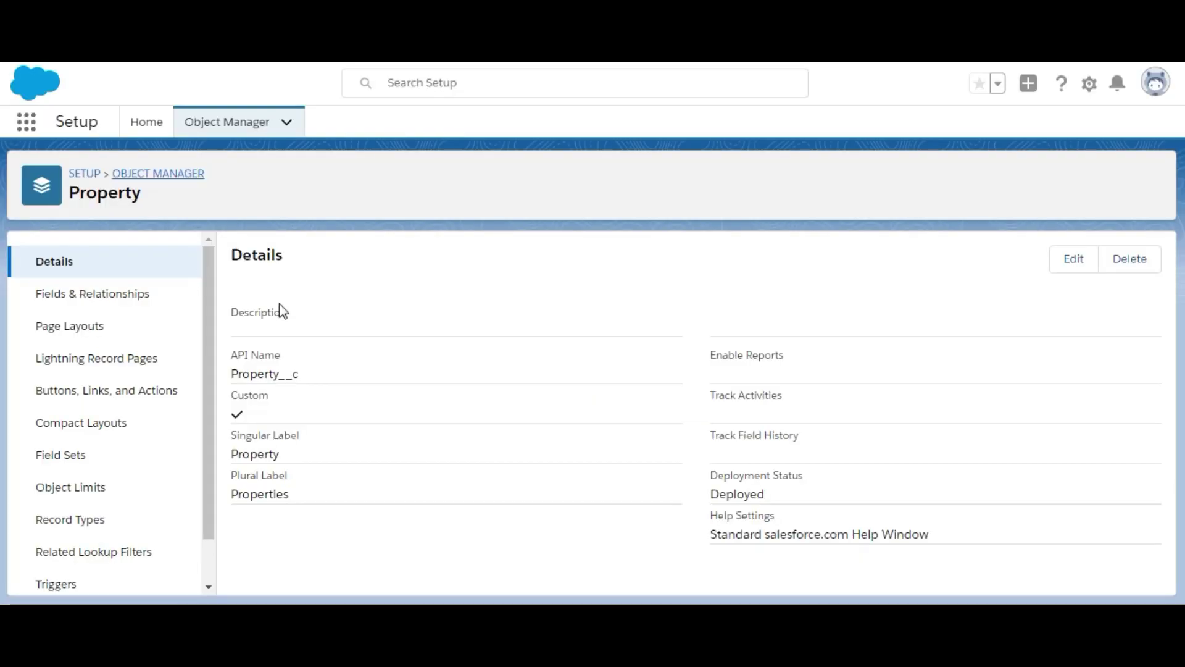
pyautogui.click(206, 135)
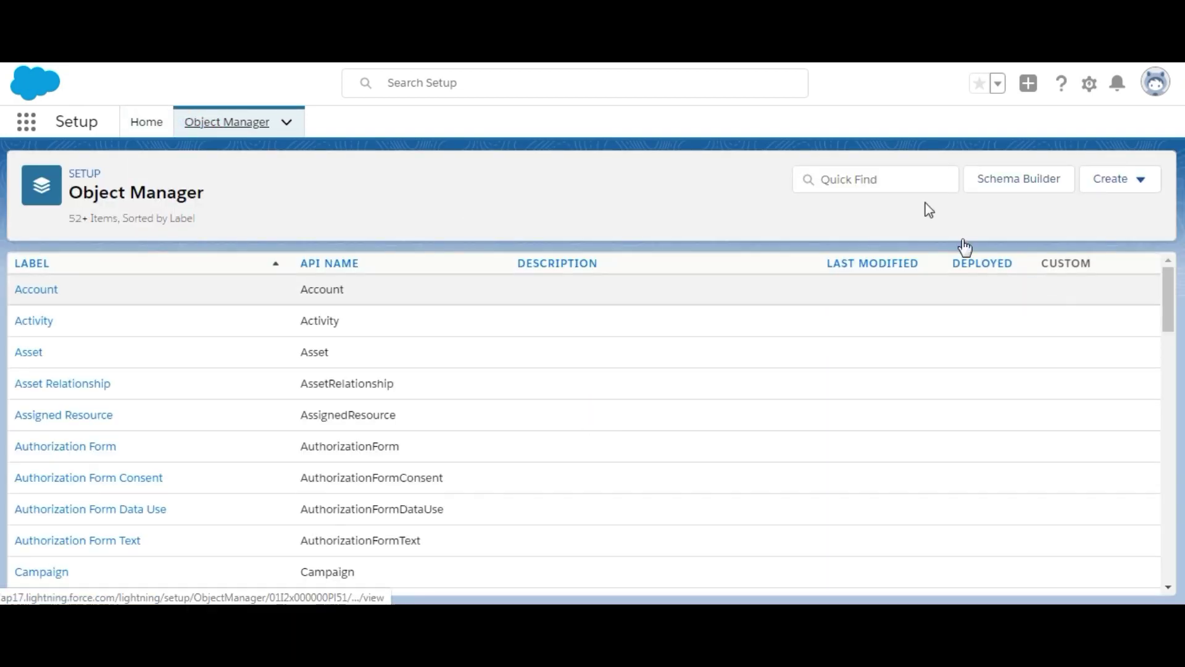
pyautogui.click(896, 182)
pyautogui.write('offer')
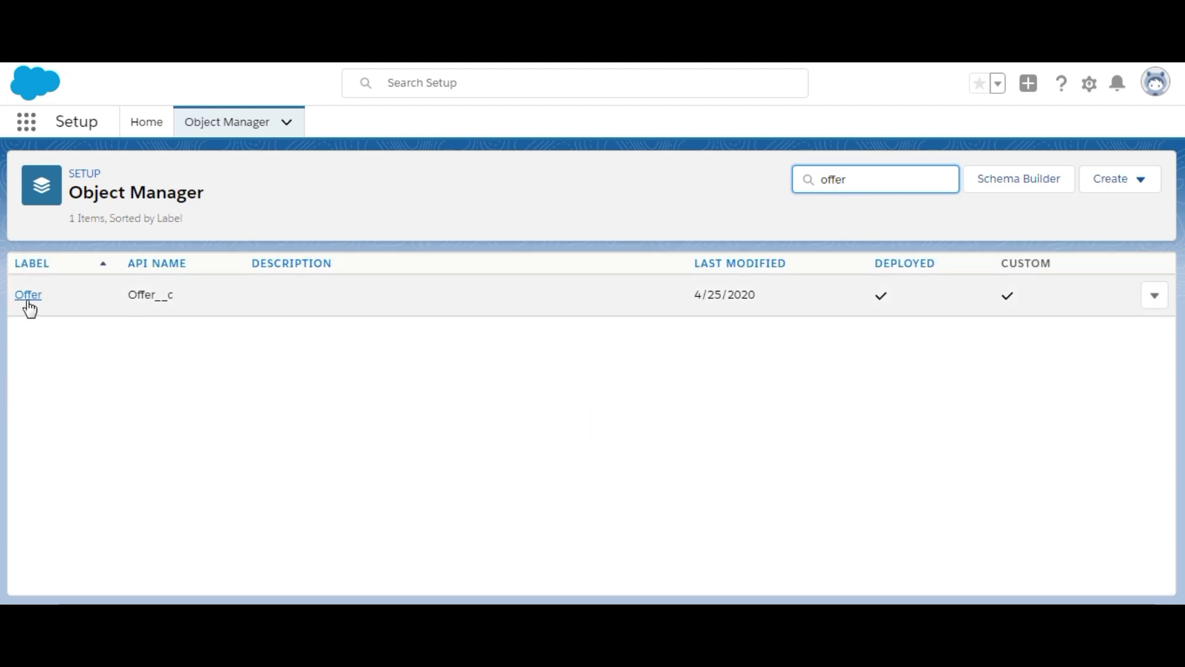
pyautogui.click(25, 303)
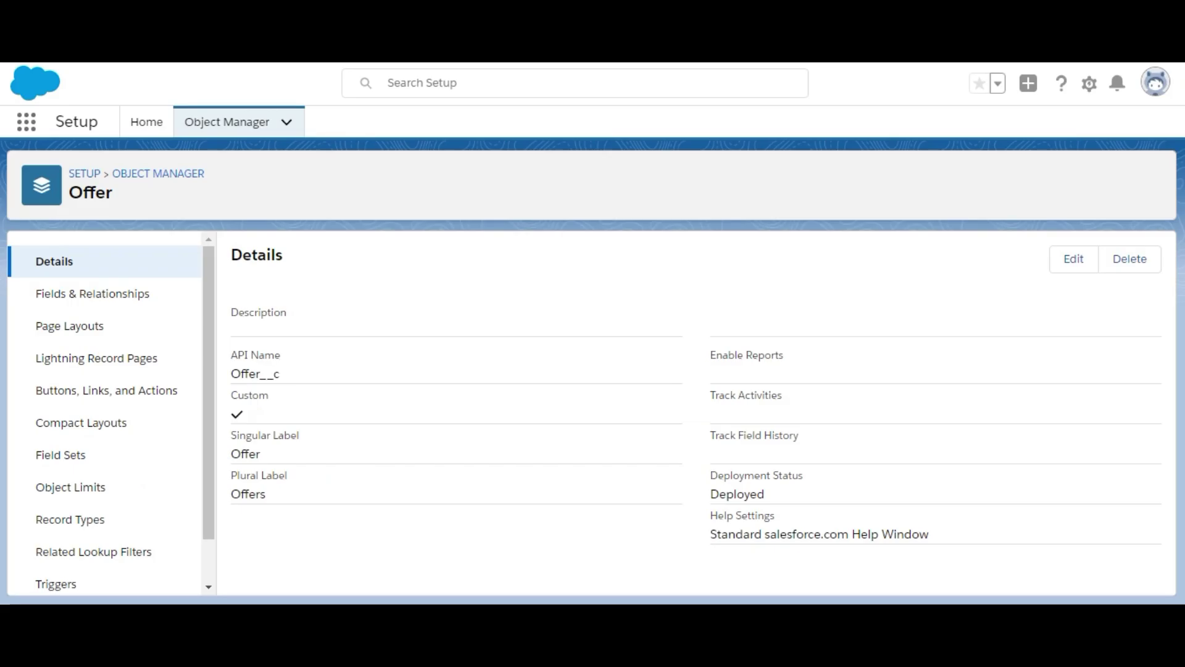
# Start a new Master-Detail Relationship field in Offer's Fields & Relationships
pyautogui.click(93, 301)
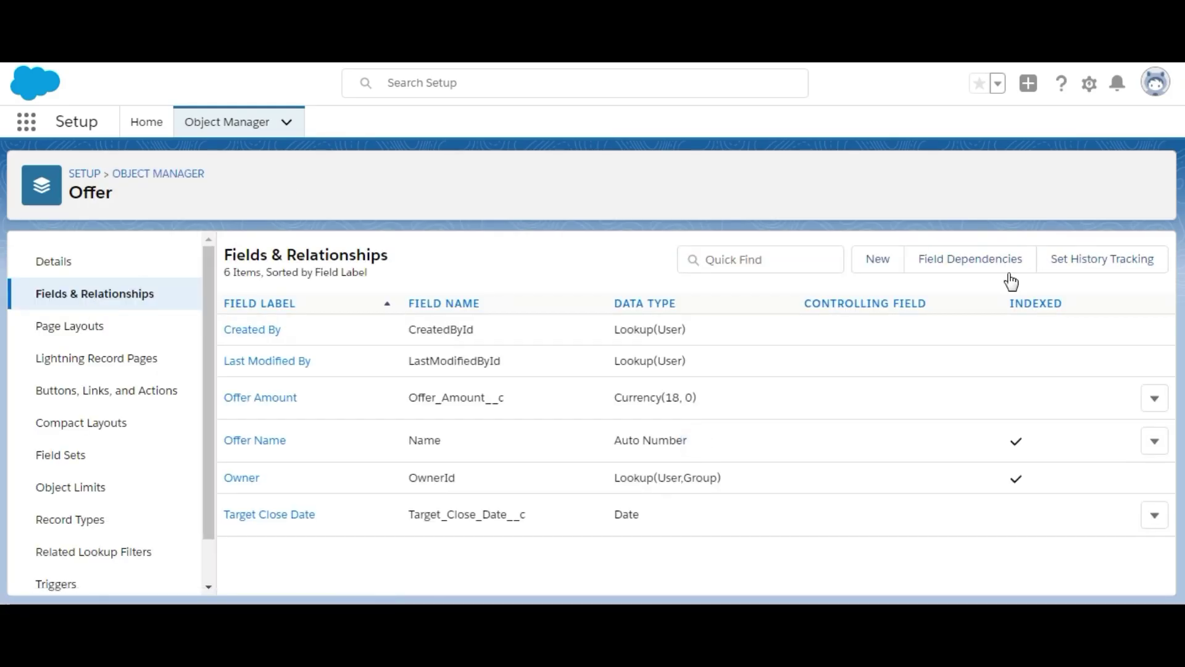
pyautogui.click(886, 270)
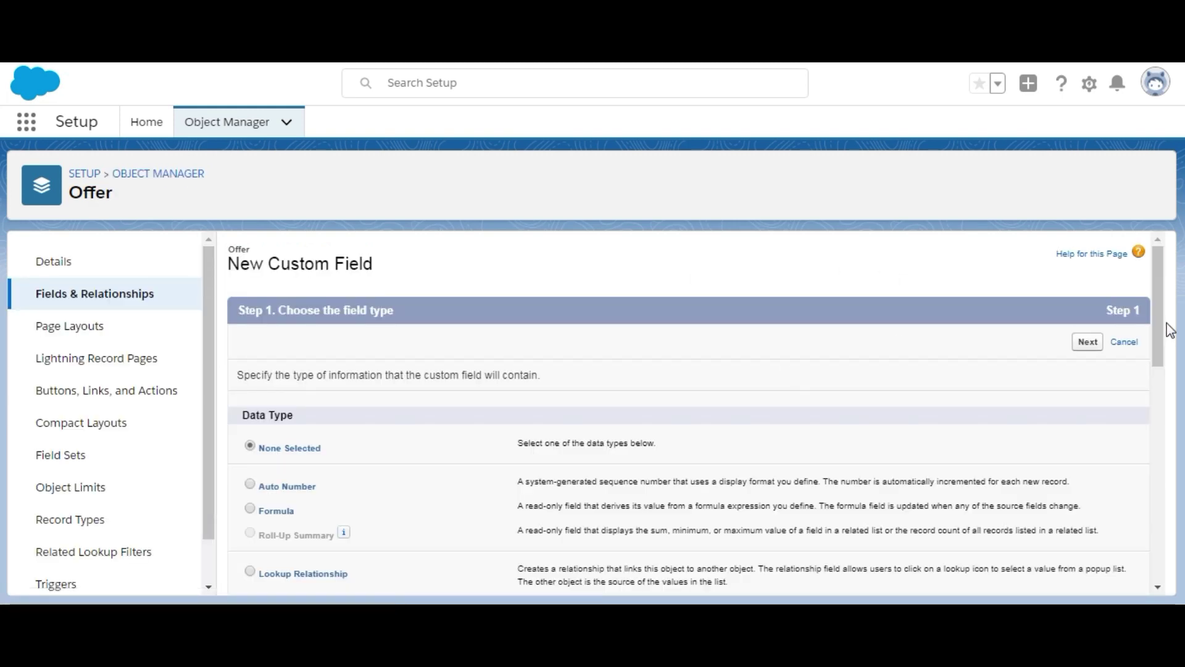
pyautogui.moveTo(1158, 325); pyautogui.dragTo(1167, 379)
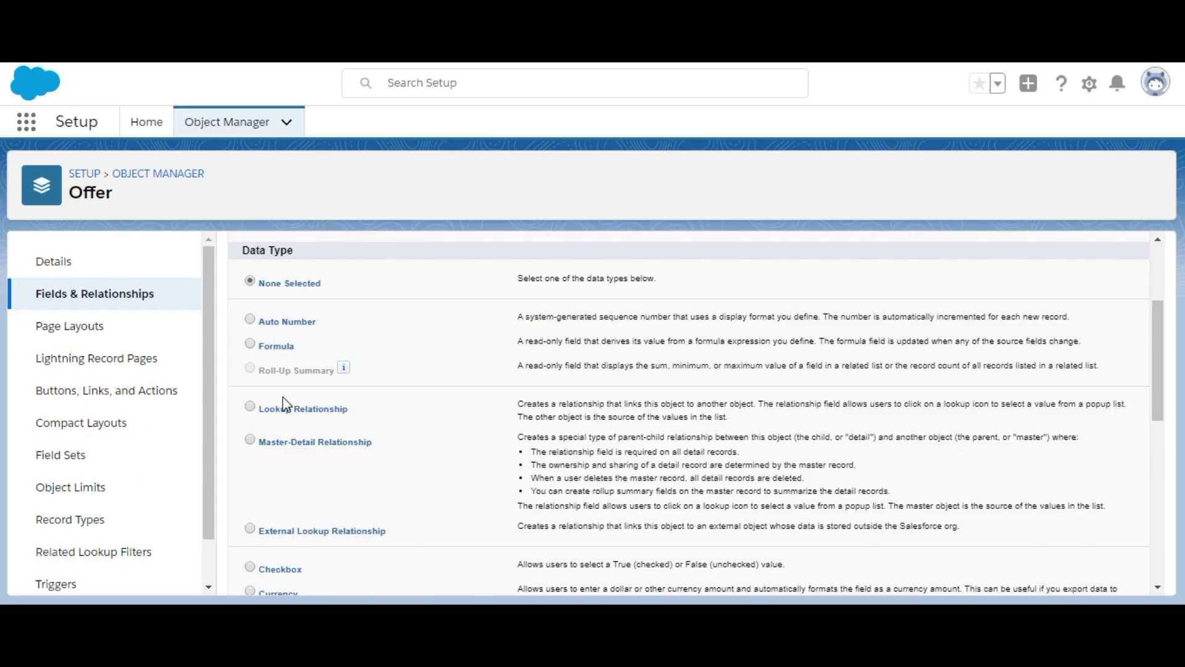
pyautogui.click(249, 439)
pyautogui.moveTo(1157, 349); pyautogui.dragTo(1157, 296)
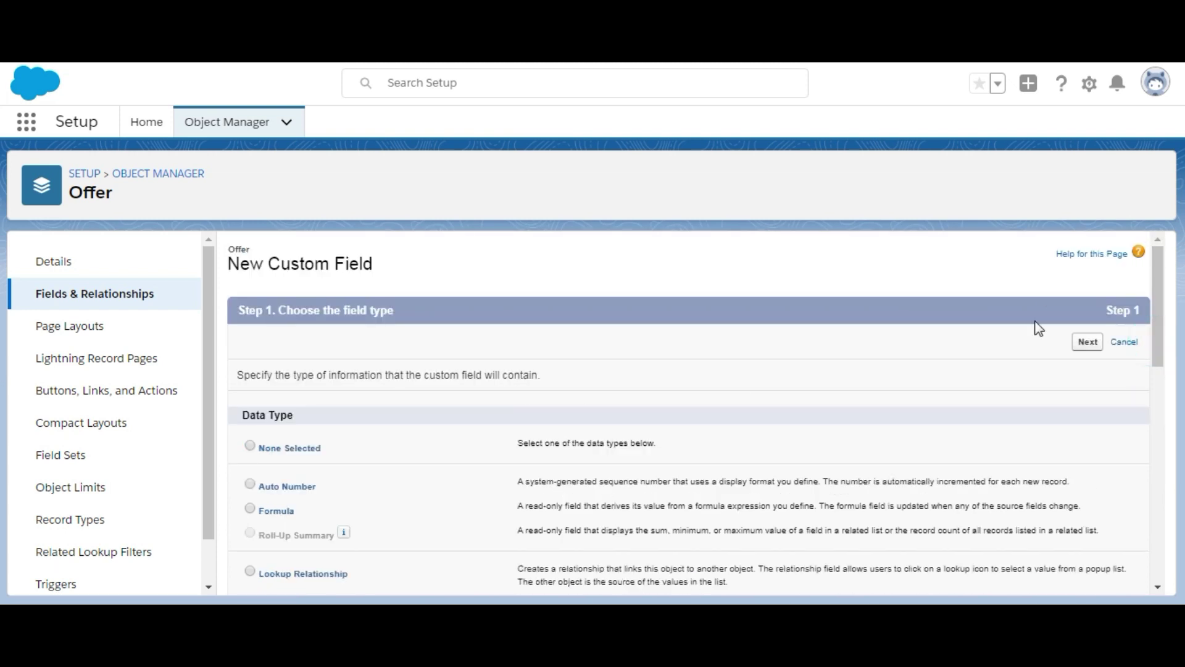
pyautogui.click(1082, 343)
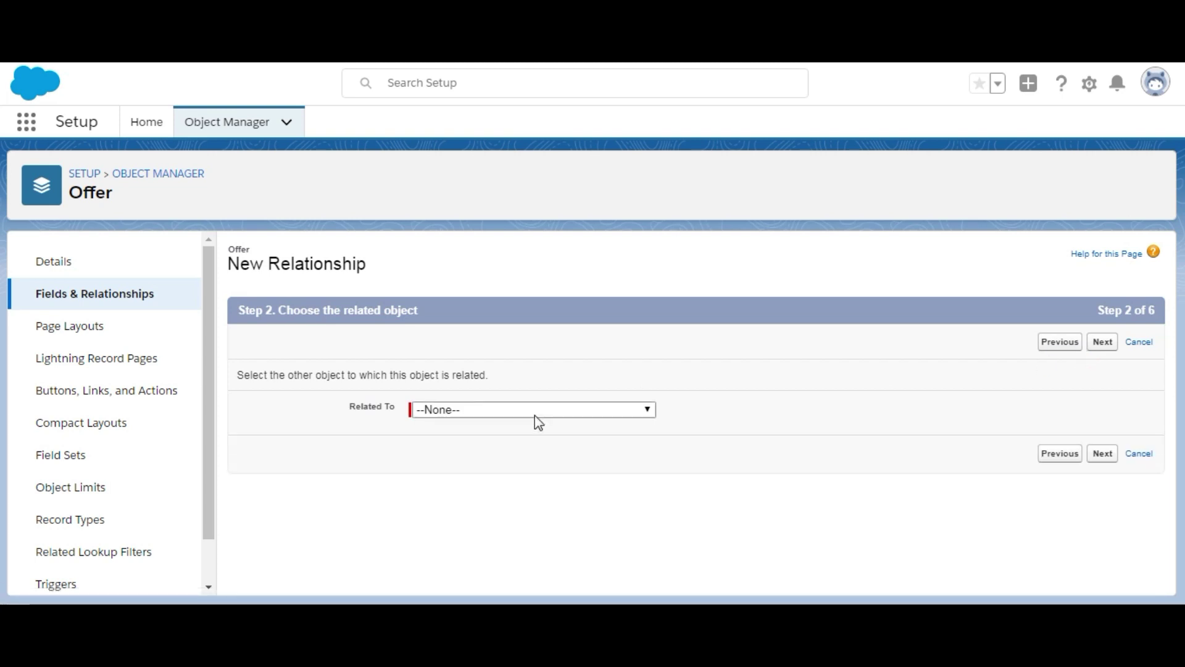
# Choose Property as the related object, advance, and check the required name Property in Trailhead
pyautogui.click(534, 413)
pyautogui.click(519, 418)
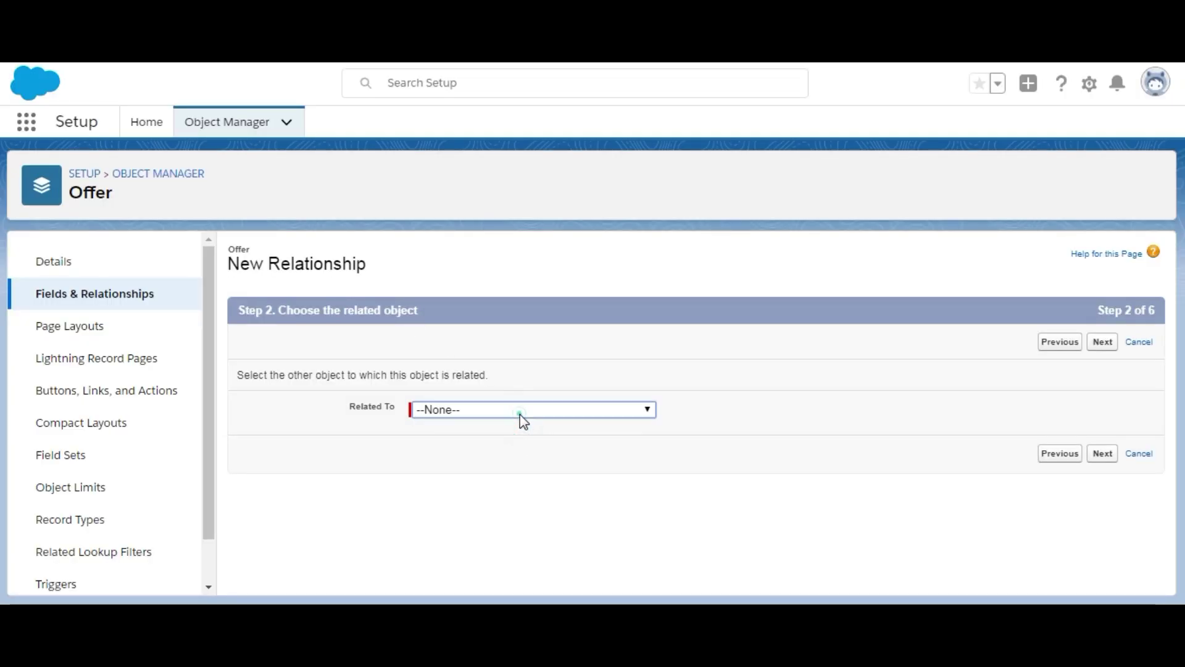
pyautogui.write('payment g')
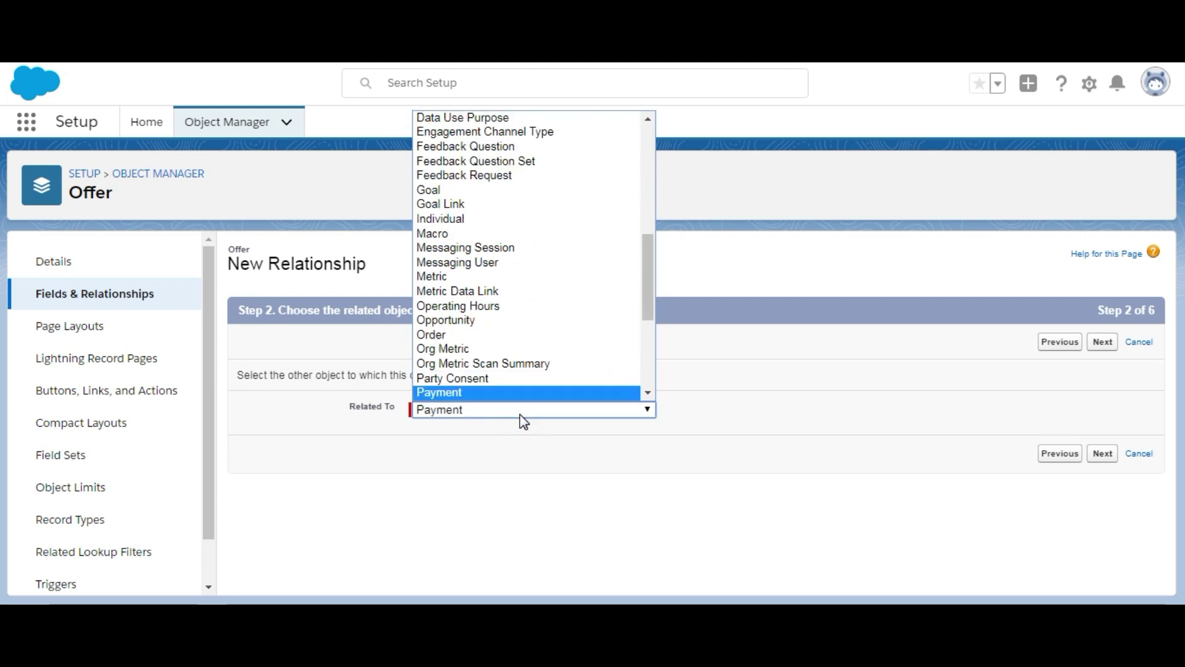
pyautogui.press('Down')
pyautogui.press('Down')
pyautogui.press('Down')
pyautogui.press('Up')
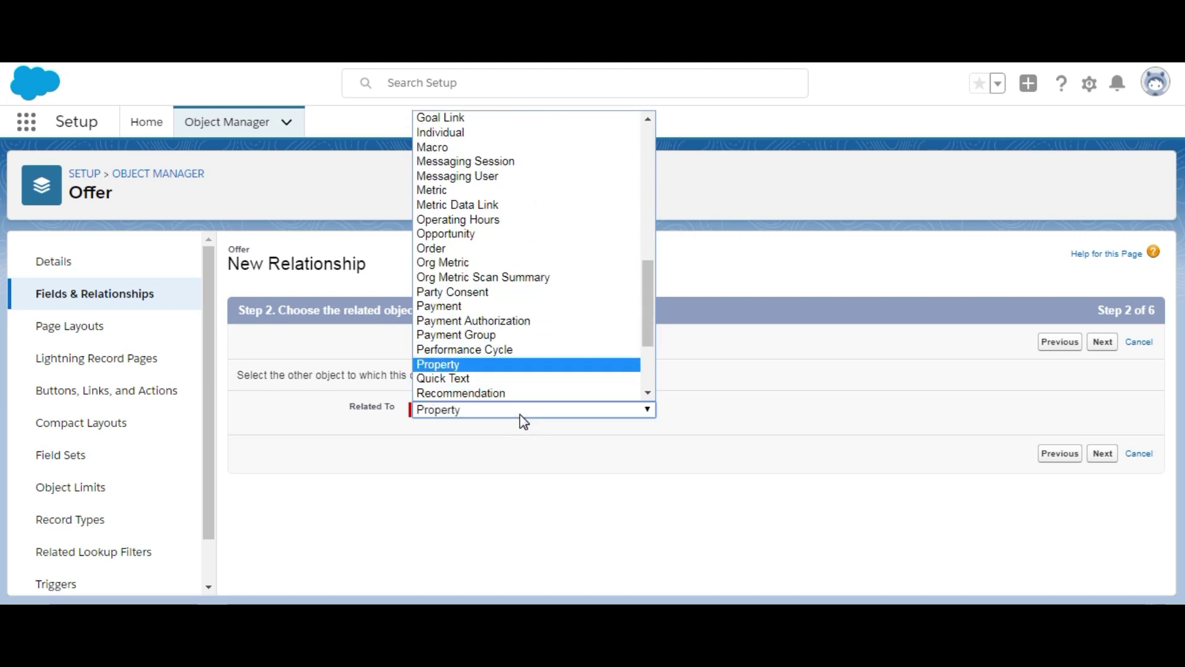
pyautogui.press('Return')
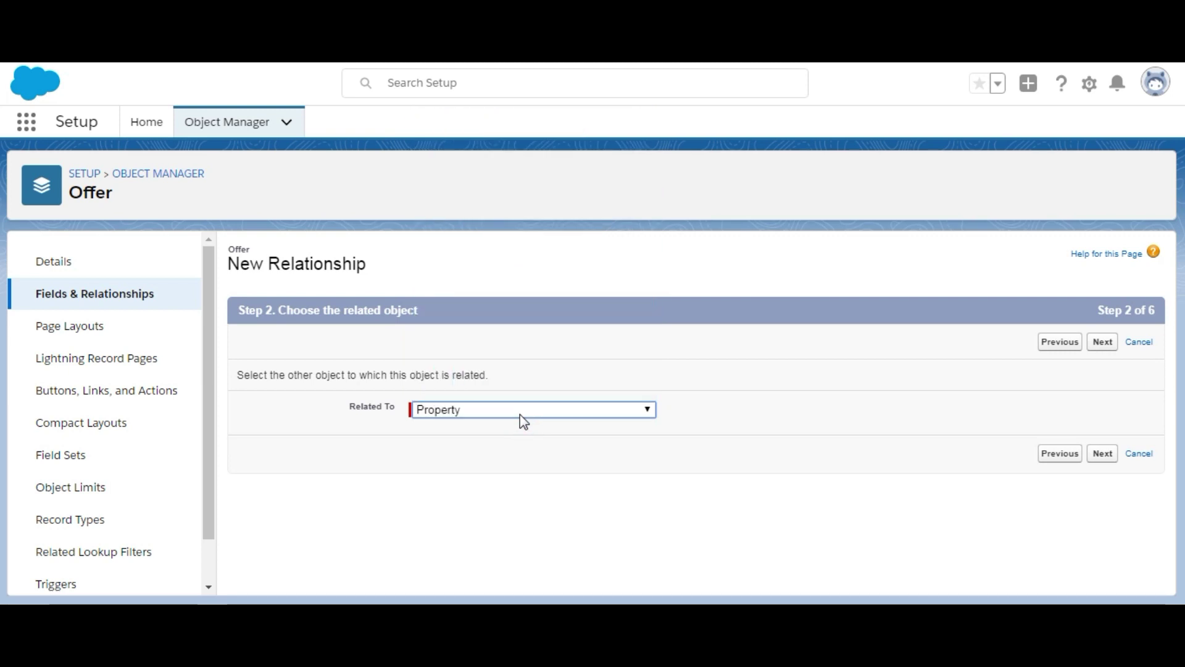
pyautogui.click(1097, 457)
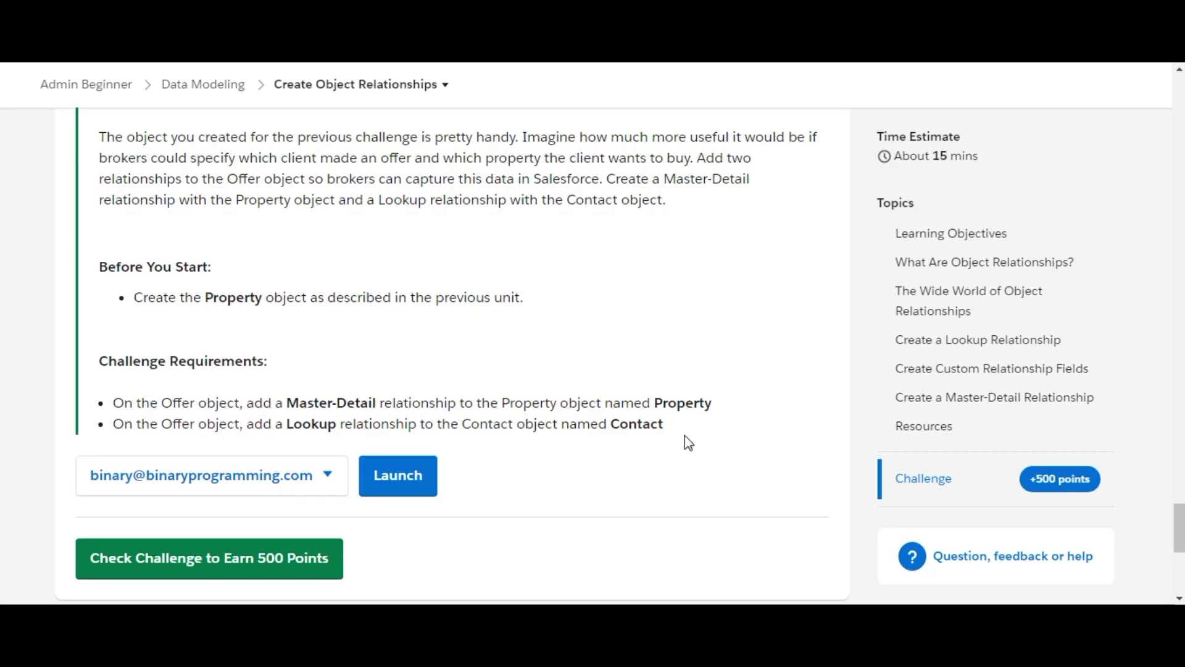
pyautogui.doubleClick(686, 404)
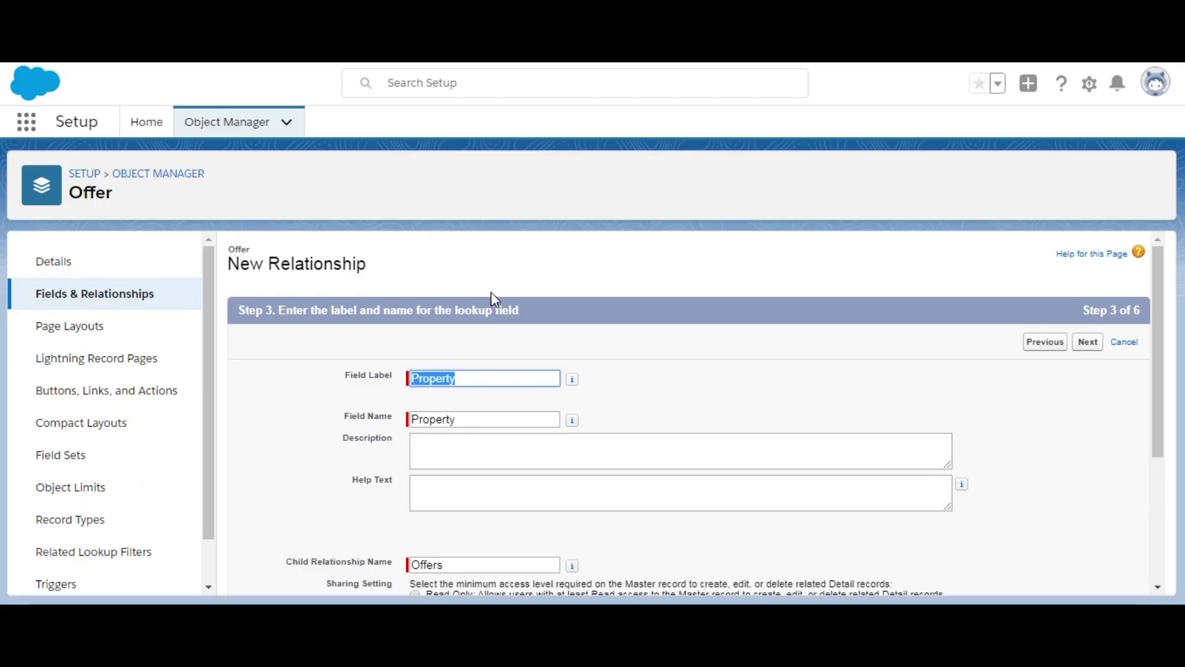
# Keep the Property label, default field security and Offer Layout, and save the Master-Detail field
pyautogui.click(796, 427)
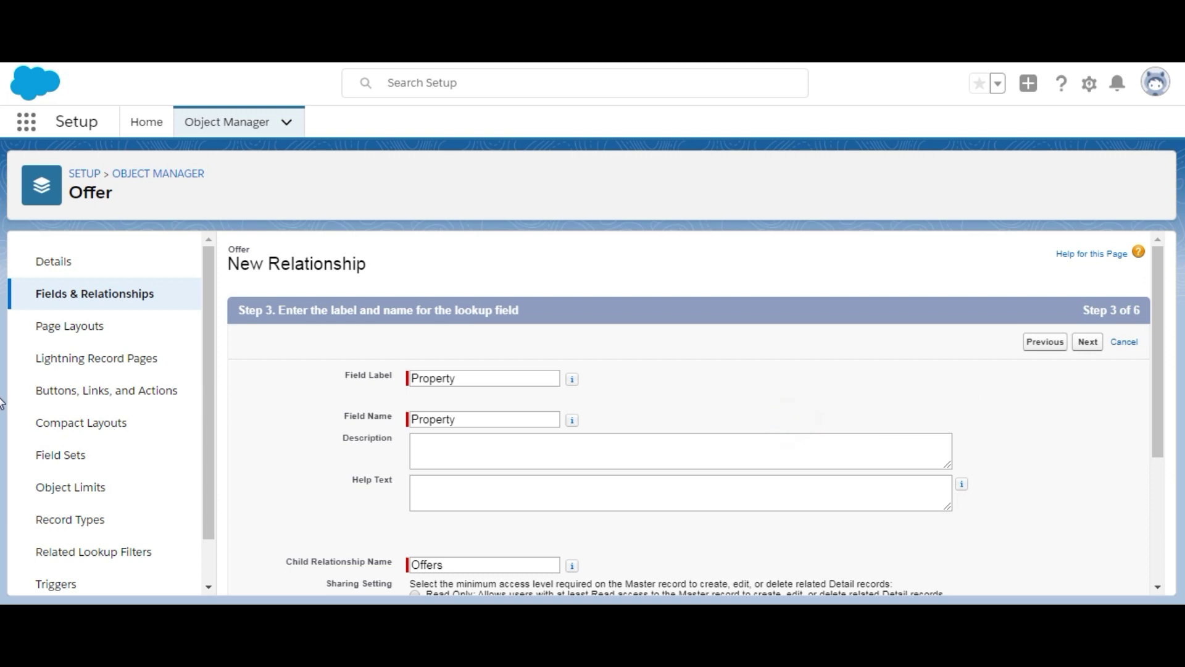
pyautogui.moveTo(1163, 356); pyautogui.dragTo(1171, 309)
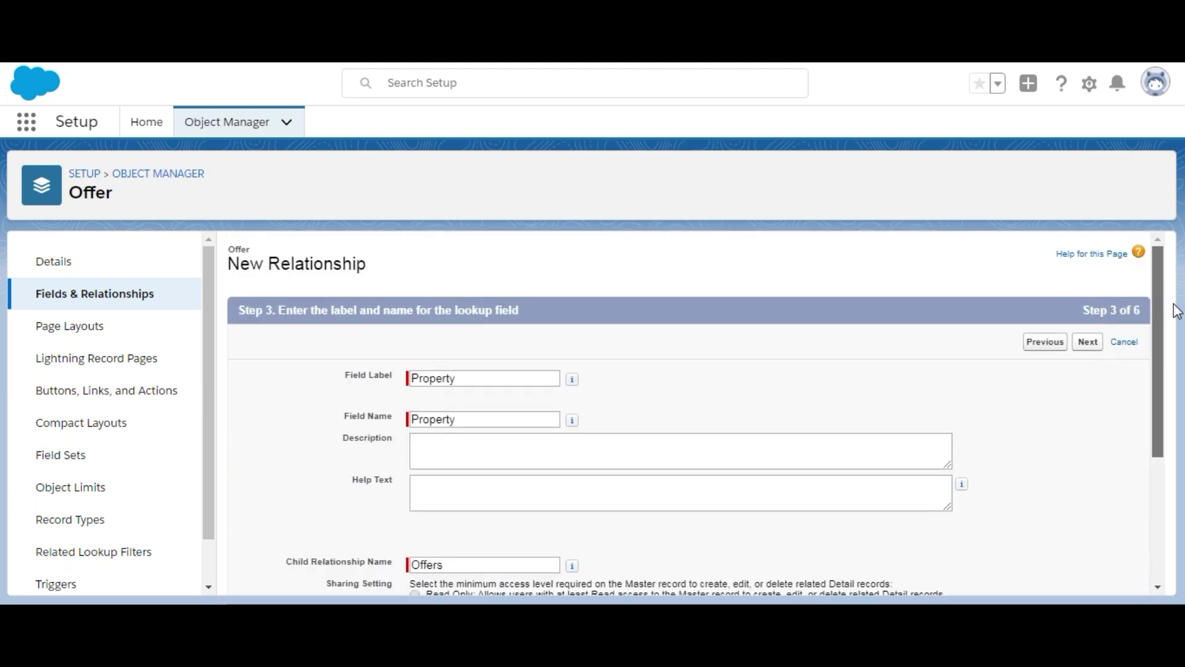
pyautogui.click(1088, 342)
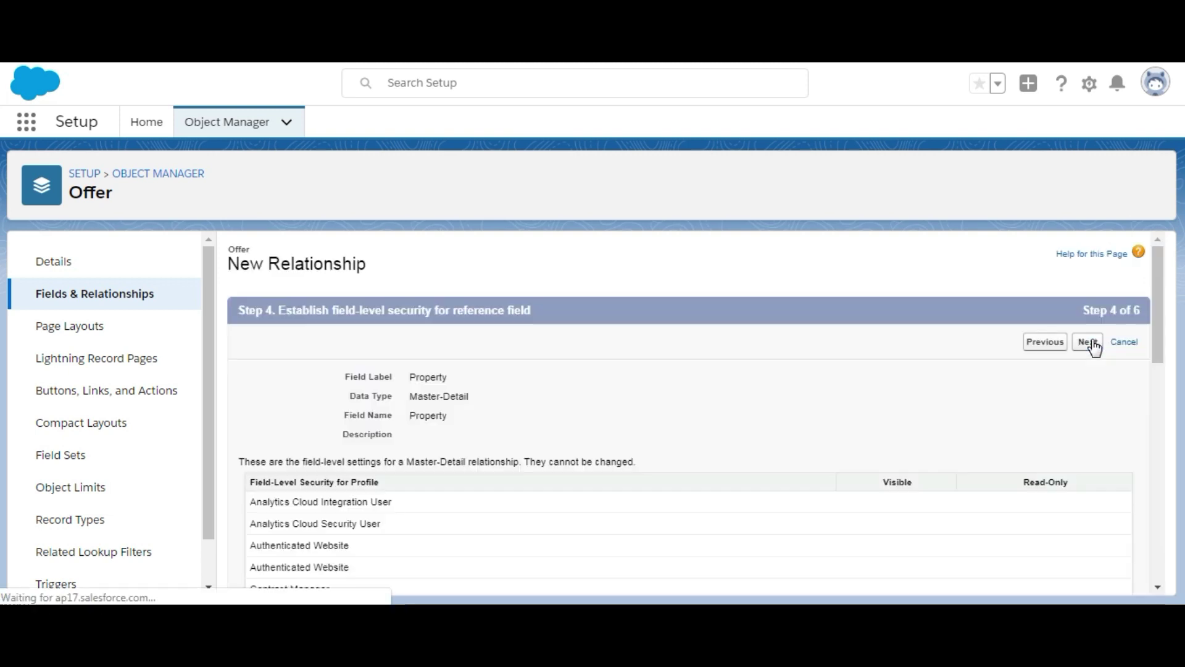
pyautogui.click(1090, 342)
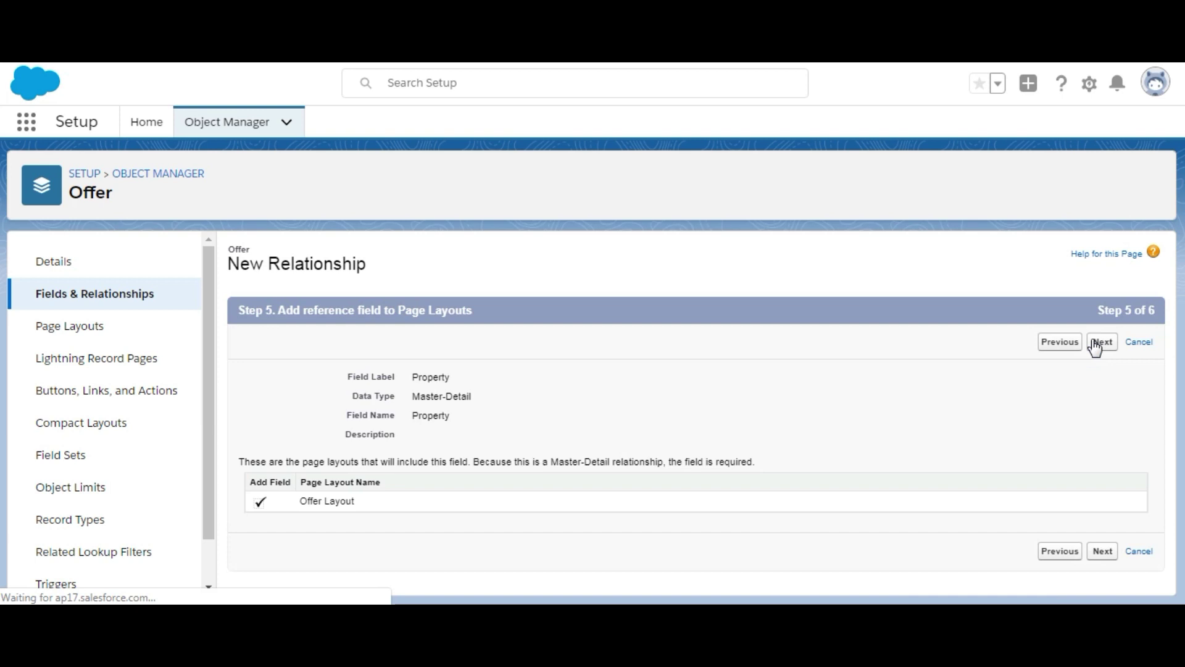
pyautogui.click(1096, 346)
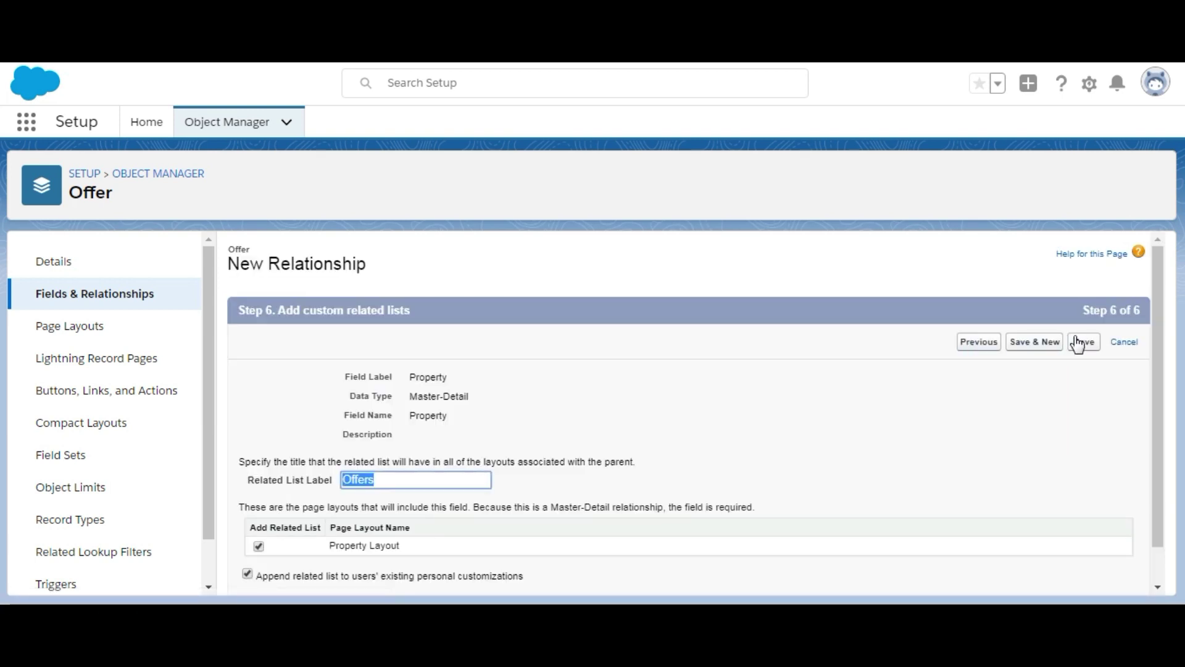
pyautogui.click(1082, 343)
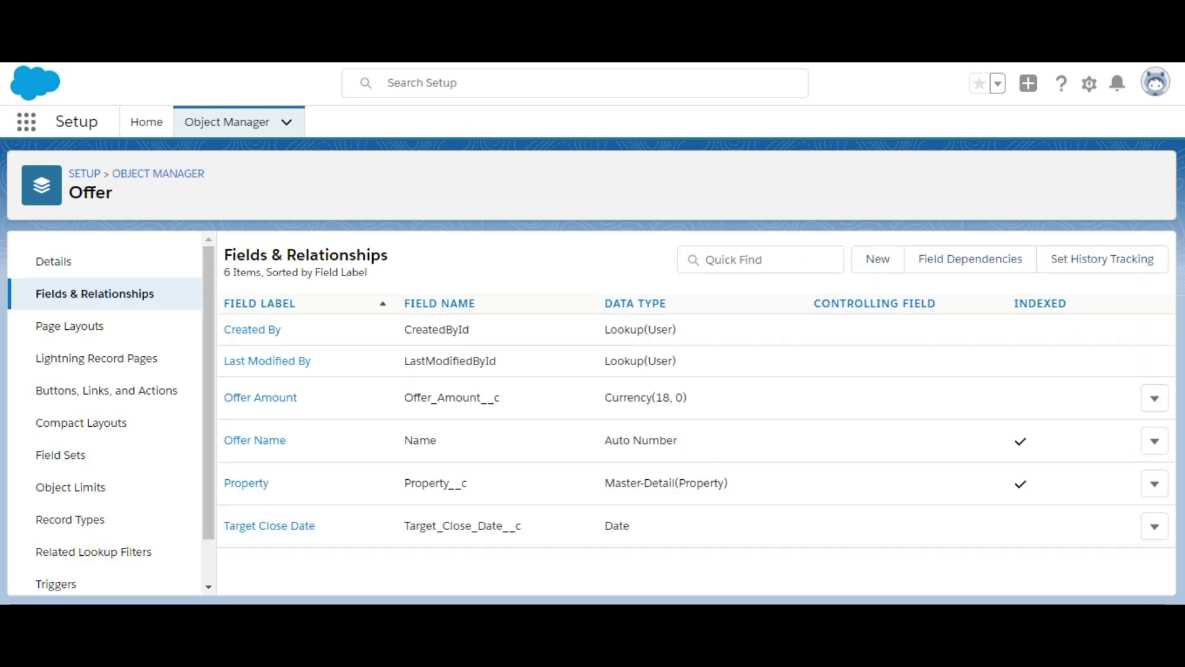
pyautogui.click(101, 62)
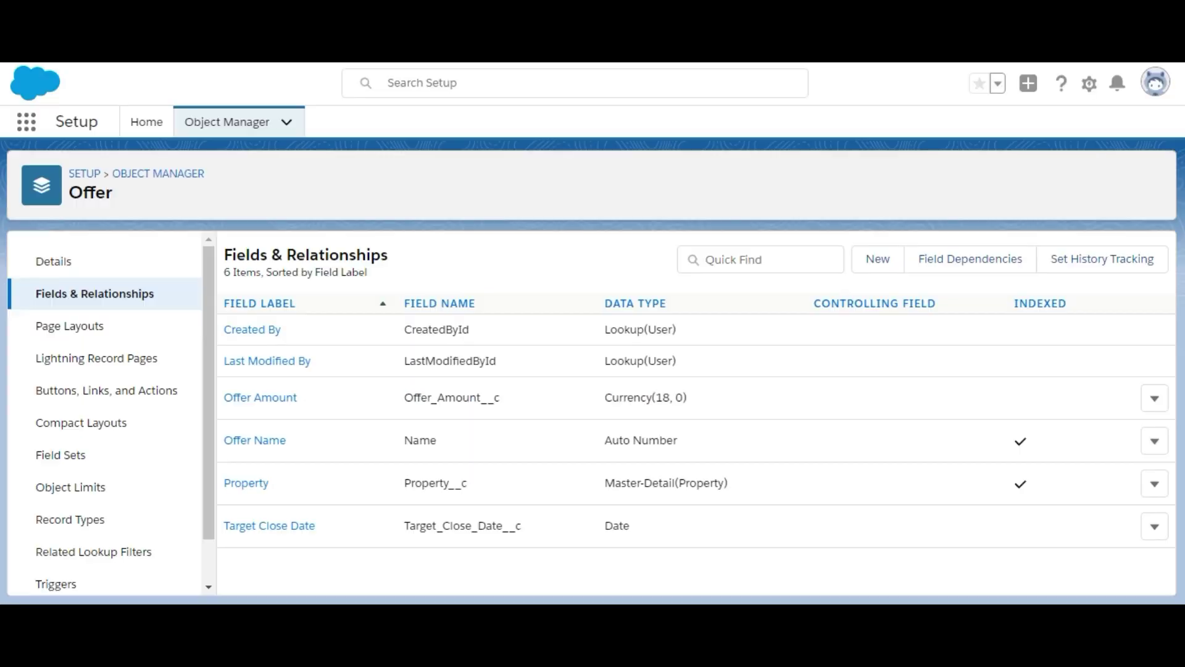
pyautogui.click(370, 62)
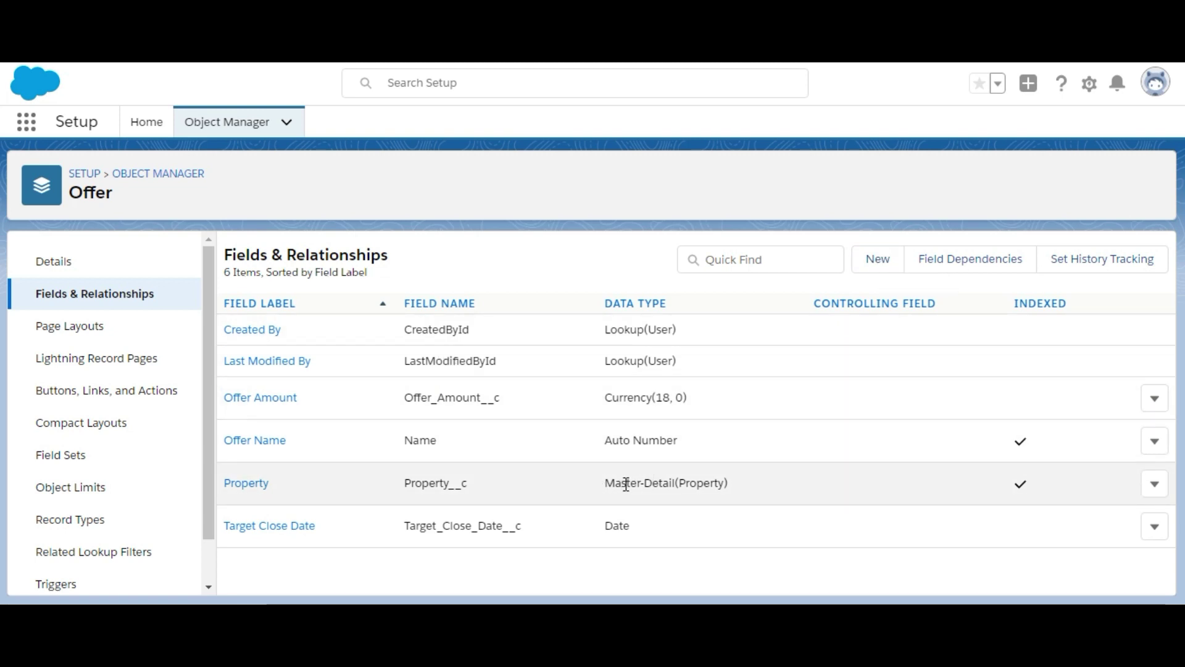
# Begin a second Offer field of type Lookup Relationship and advance to the related-object step
pyautogui.click(877, 266)
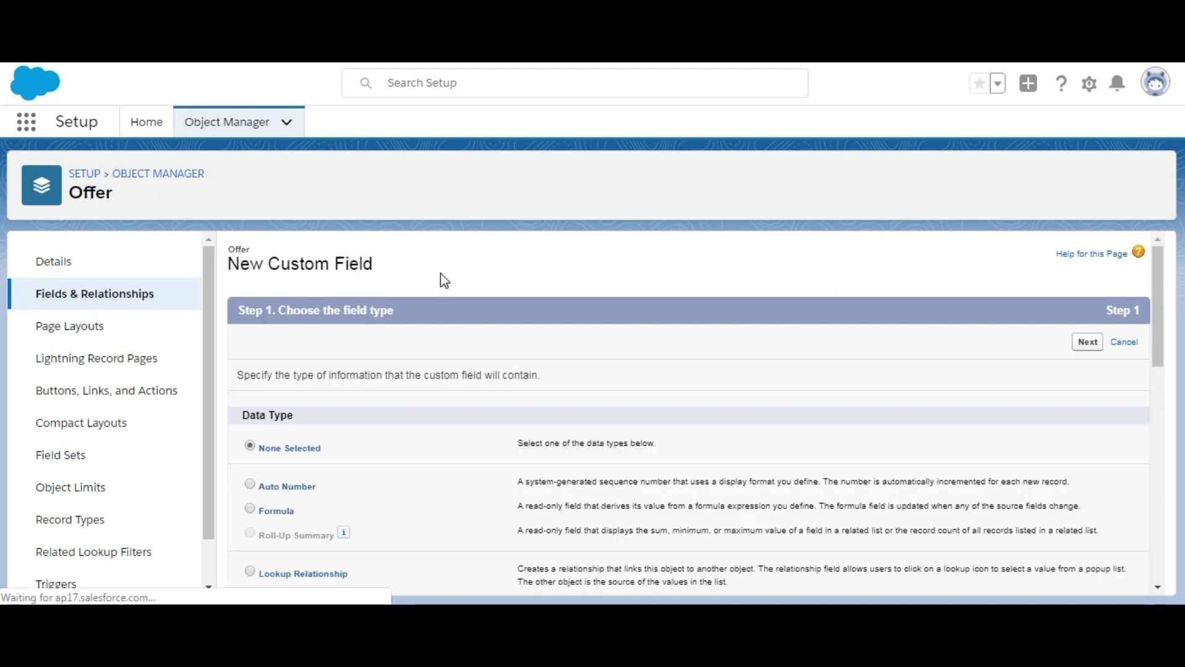
pyautogui.moveTo(1154, 336); pyautogui.dragTo(1156, 379)
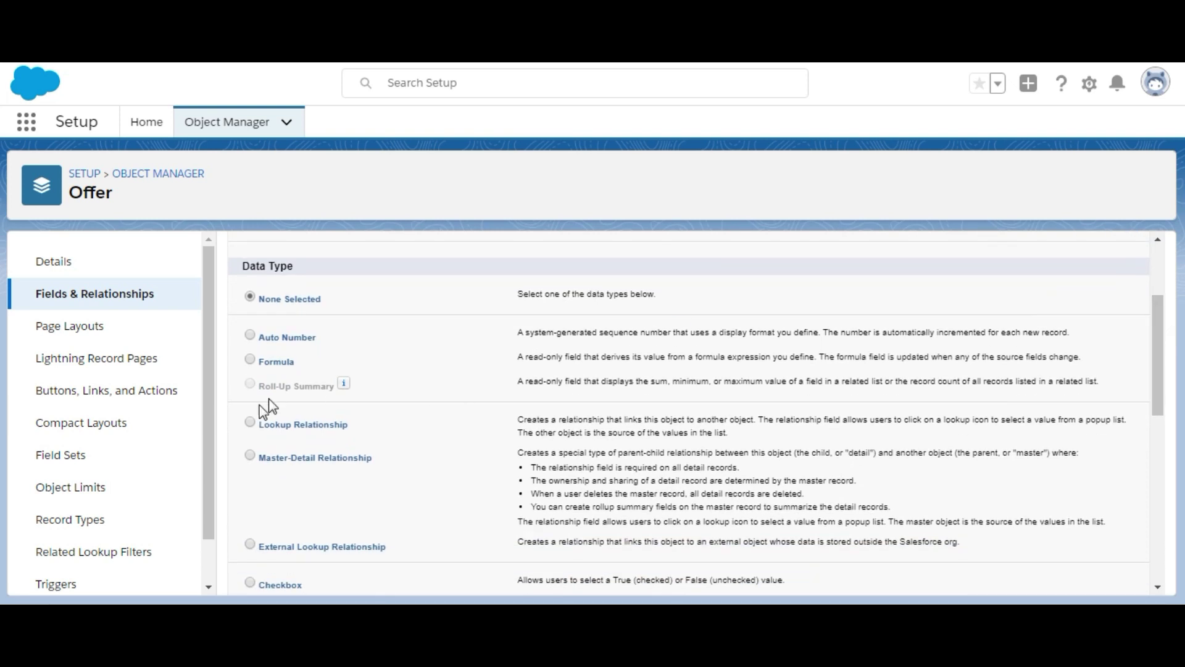
pyautogui.click(249, 423)
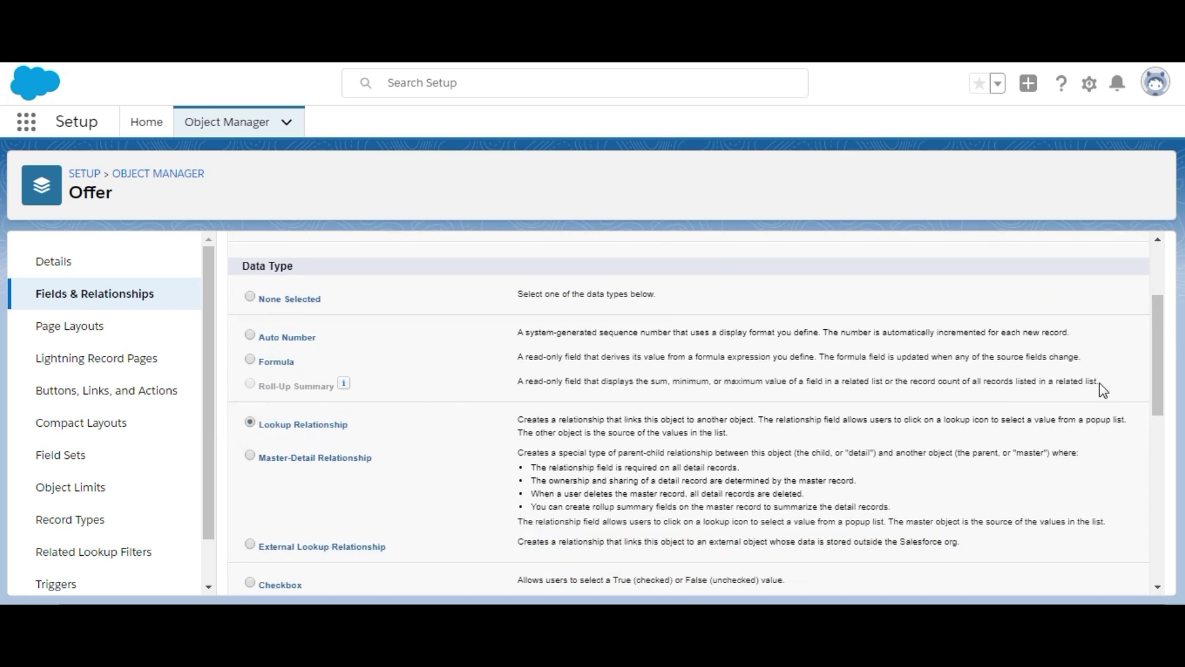
pyautogui.scroll(3, 1163, 382)
pyautogui.click(1087, 342)
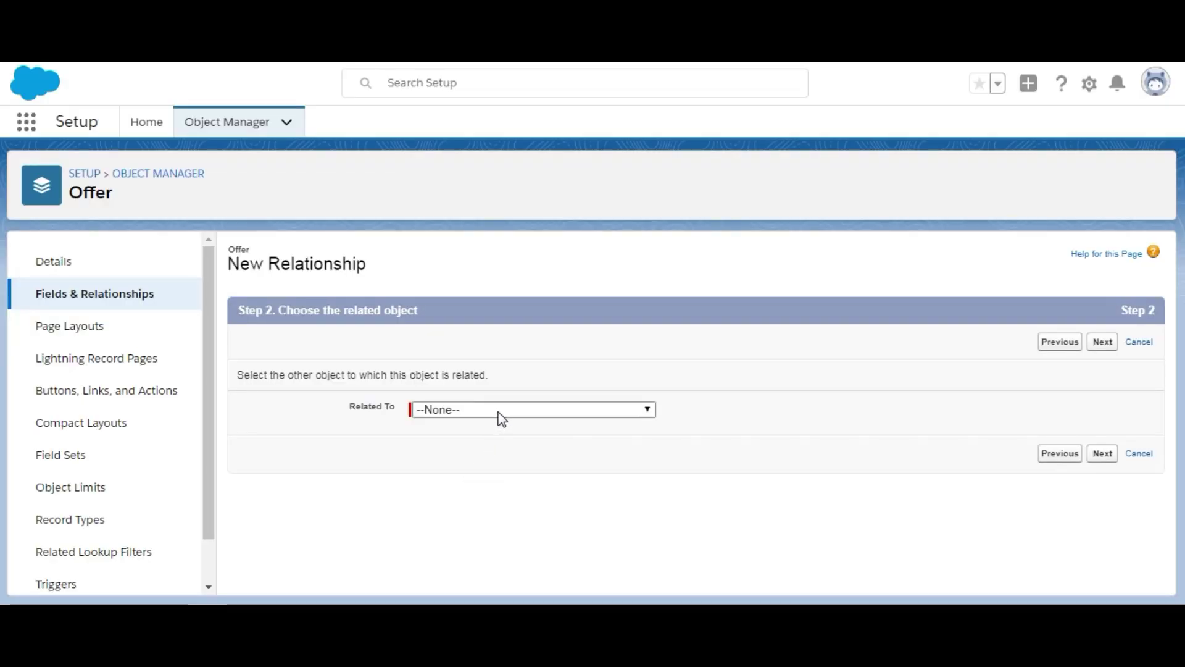
# Select Contact as the lookup's related object and advance to the label step
pyautogui.click(499, 412)
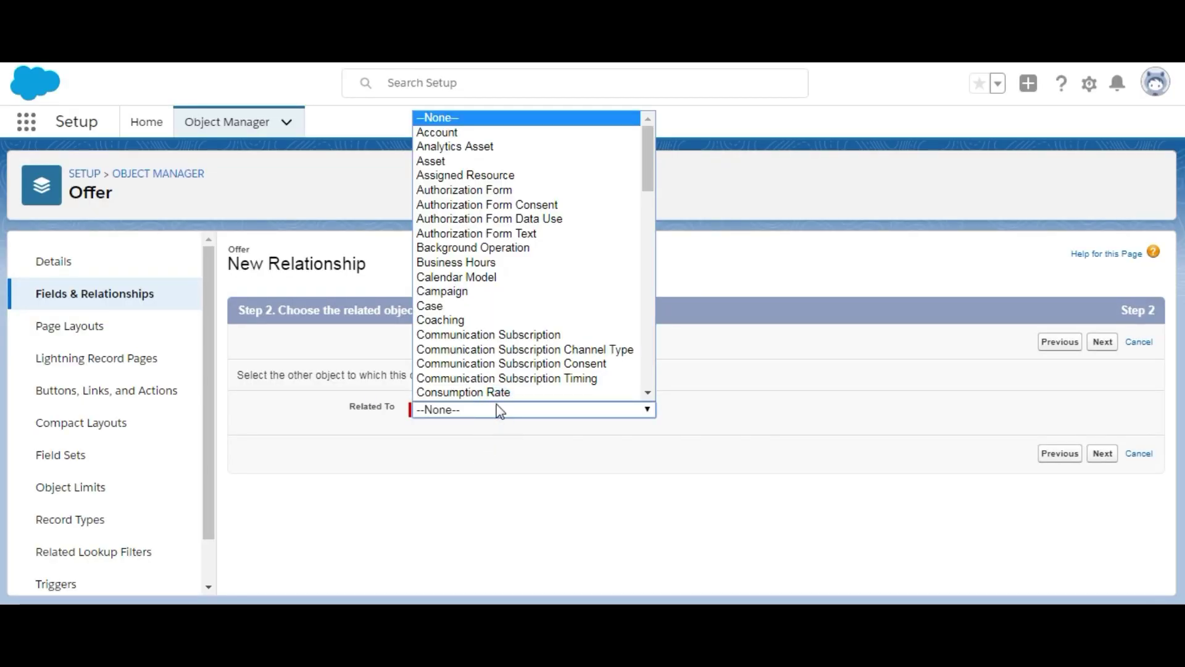
pyautogui.moveTo(652, 187); pyautogui.dragTo(651, 213)
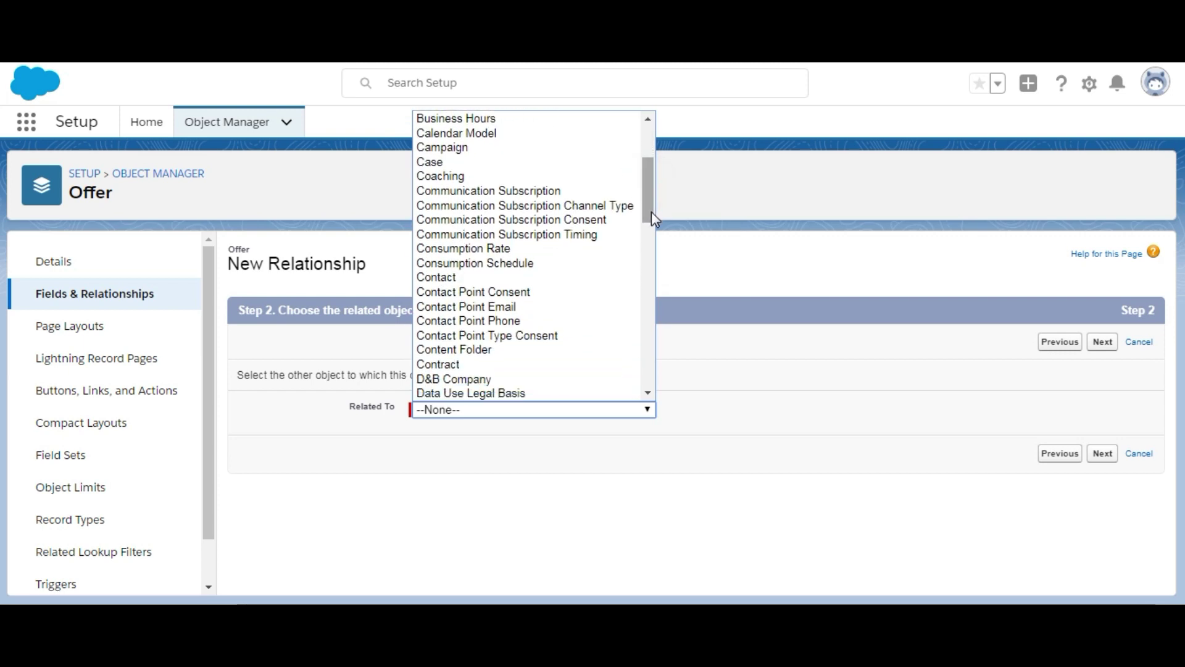
pyautogui.click(463, 277)
pyautogui.click(1103, 456)
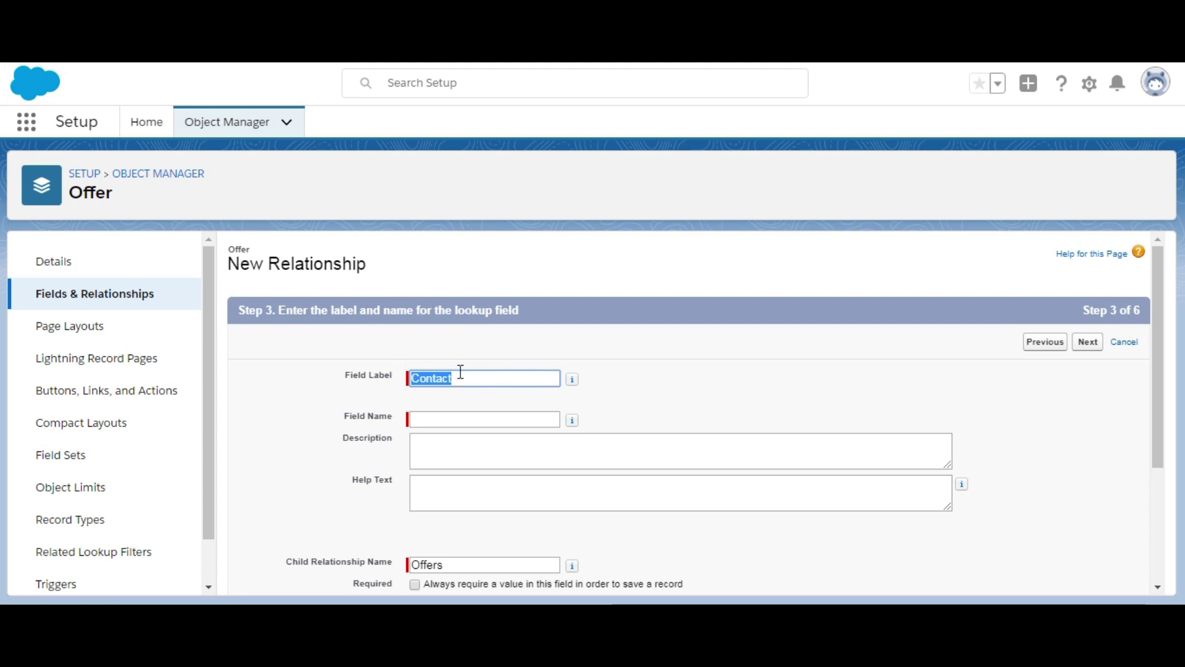
# Keep the Contact label and name, default security and layout, and save the Contact__c lookup
pyautogui.click(714, 431)
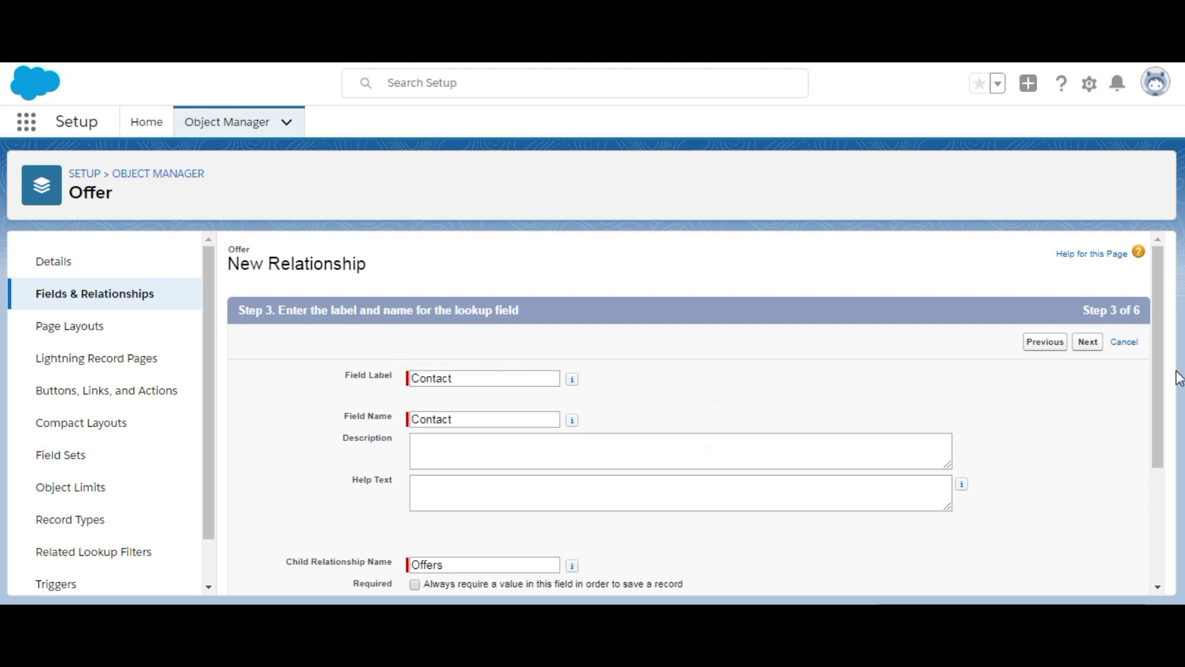
pyautogui.moveTo(1156, 374); pyautogui.dragTo(1156, 303)
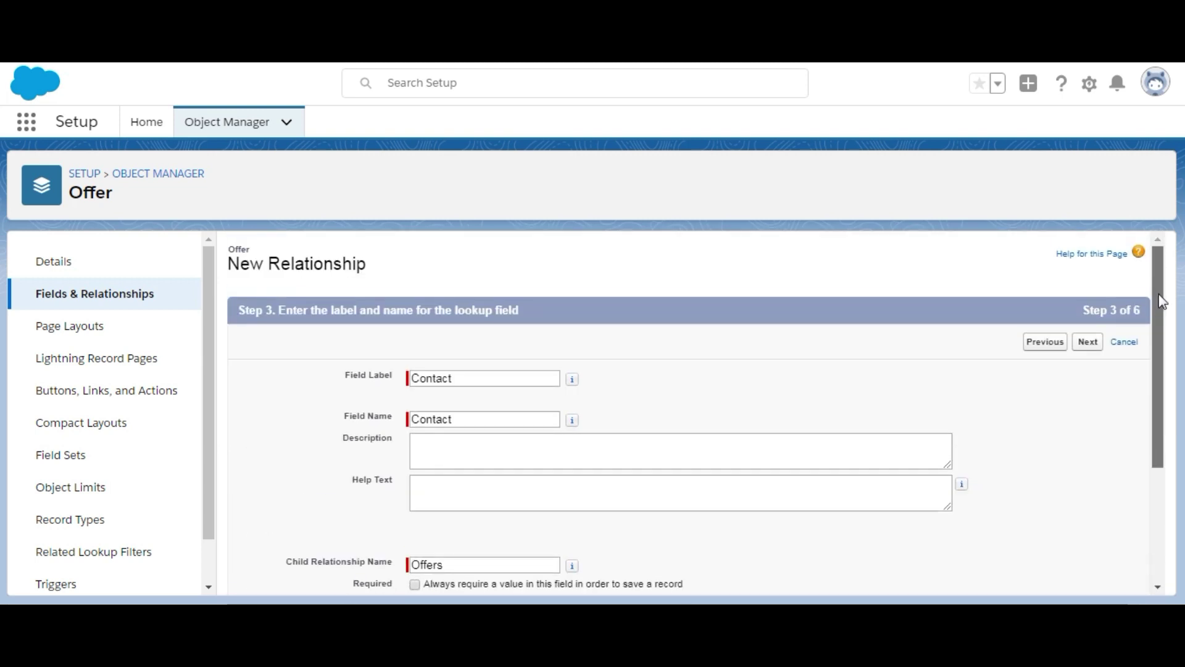
pyautogui.click(1086, 343)
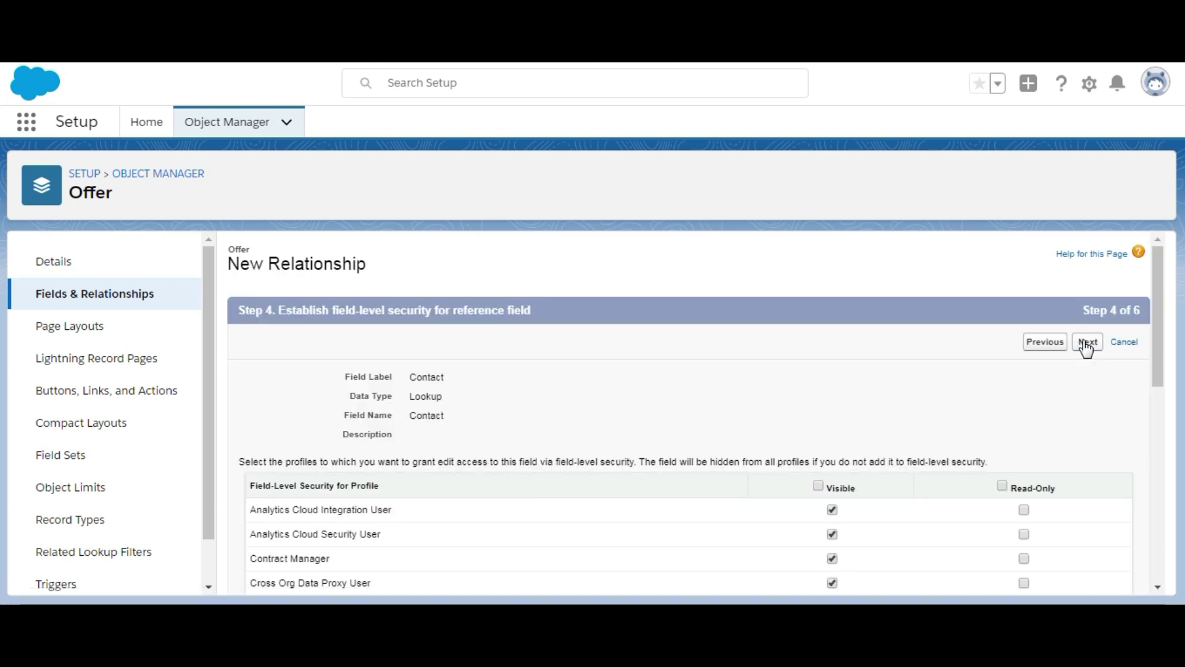
pyautogui.click(1084, 342)
pyautogui.click(1084, 342)
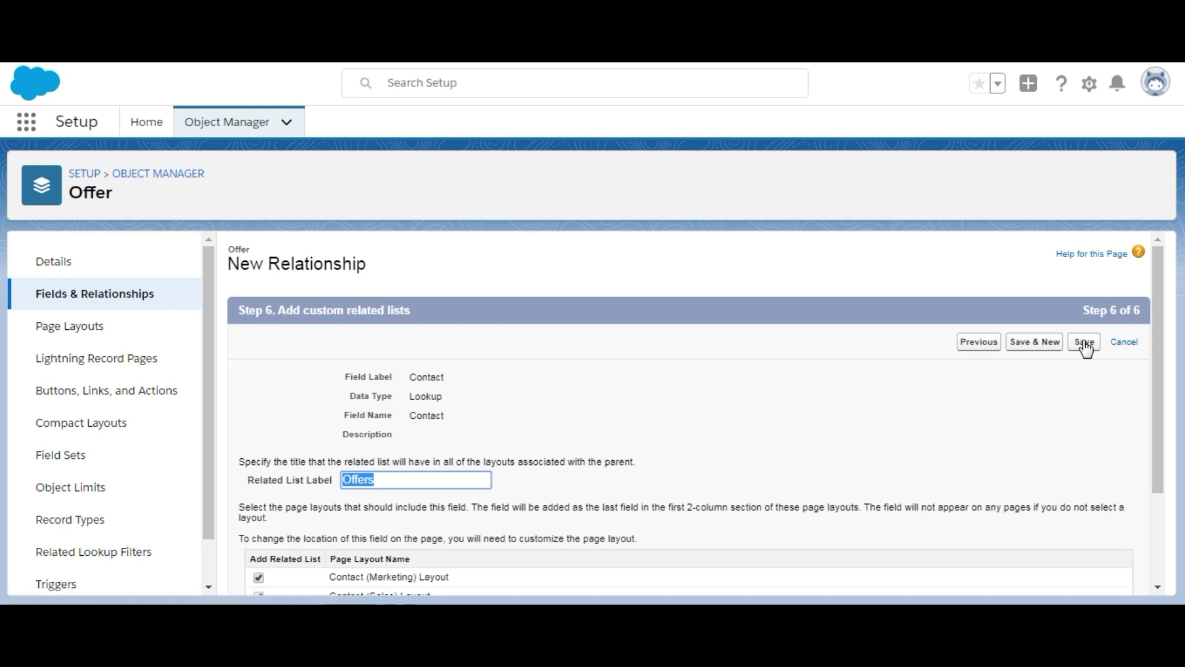
pyautogui.click(1084, 343)
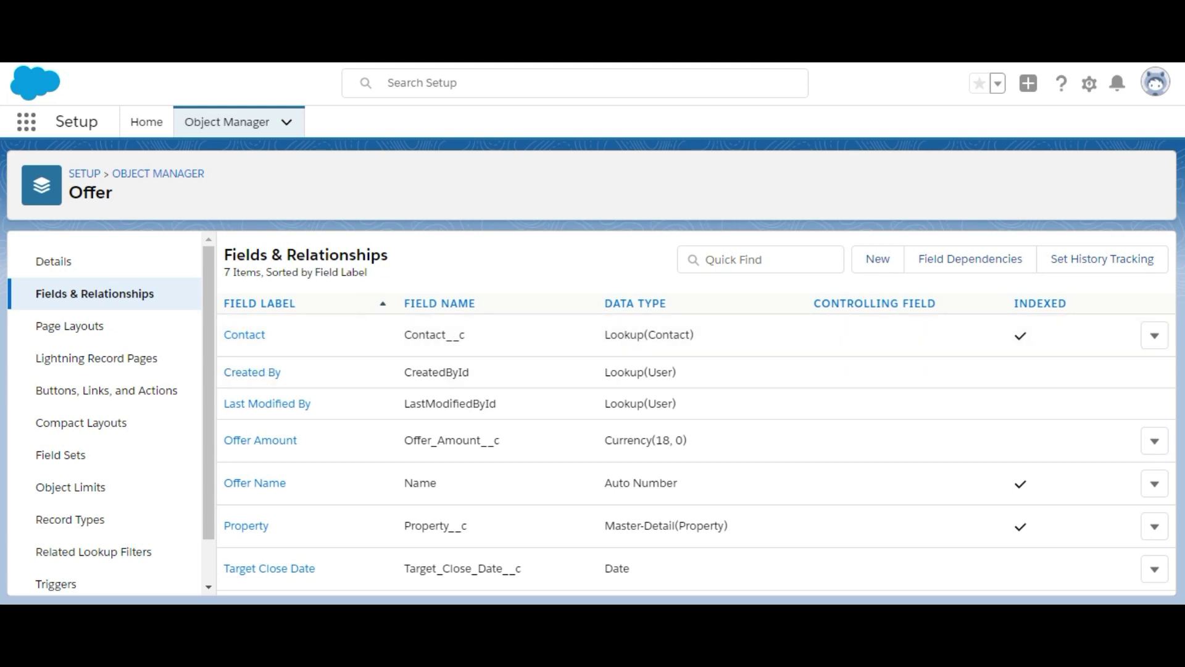
# Back in Trailhead, run Check Challenge to earn the 500 points
pyautogui.hotkey('ctrl', 'Tab')
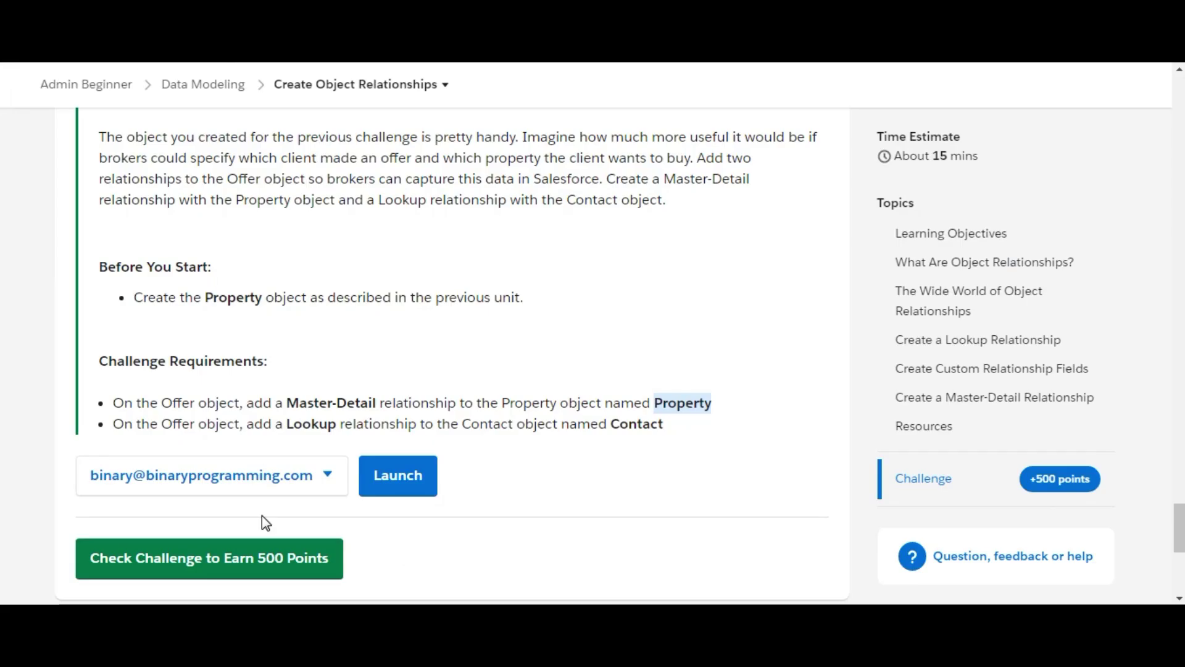
pyautogui.click(290, 566)
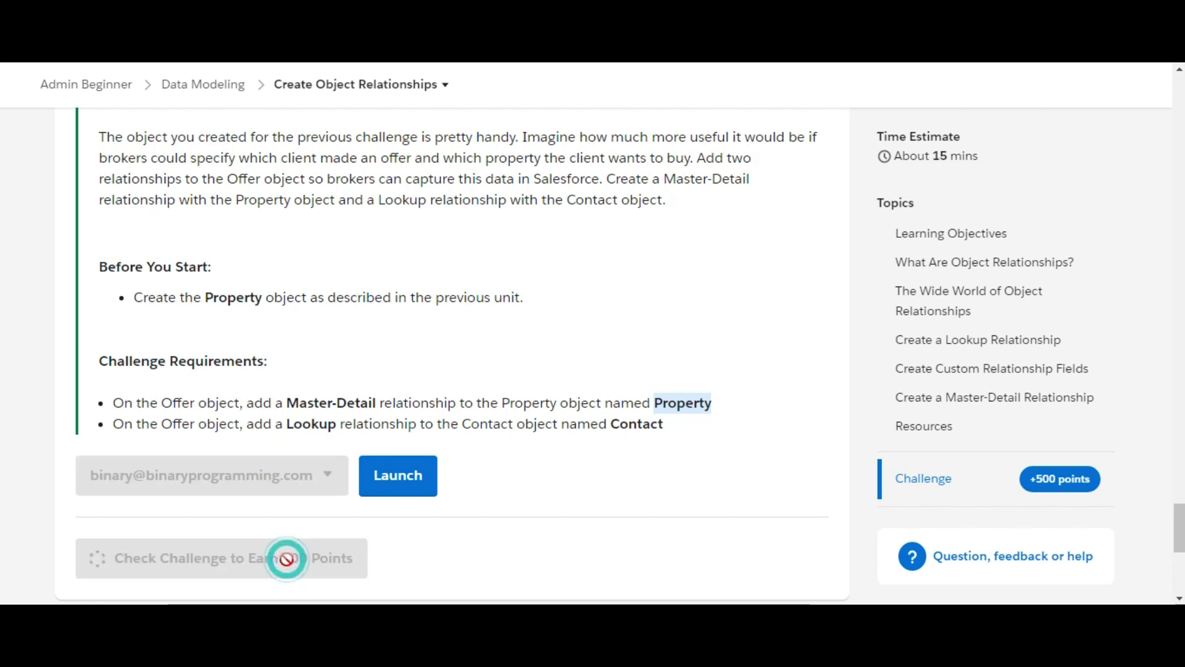